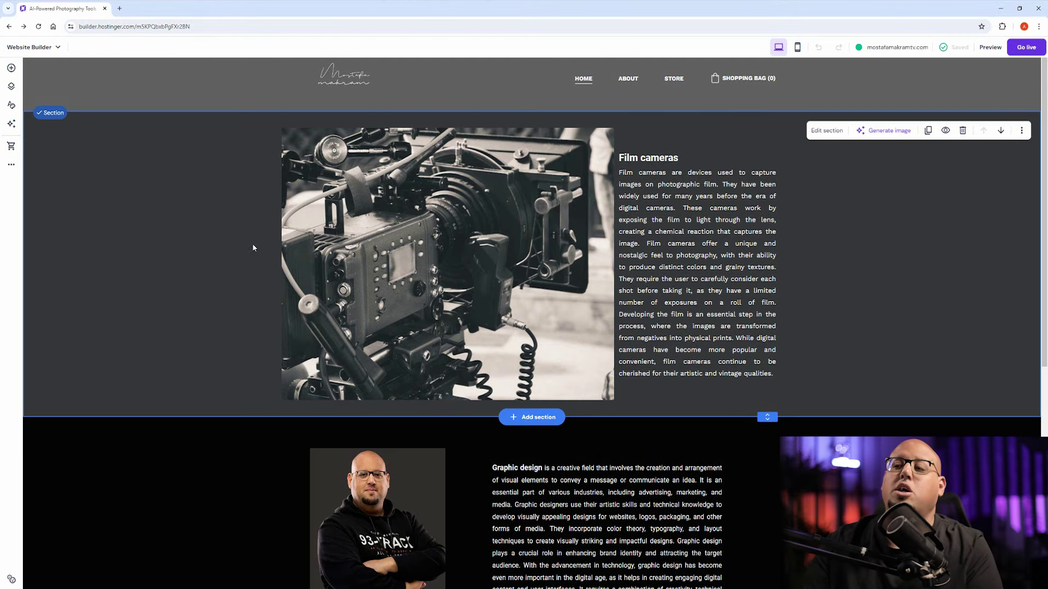
scroll(200, 329, down, 5)
scroll(200, 330, down, 3)
scroll(97, 447, up, 4)
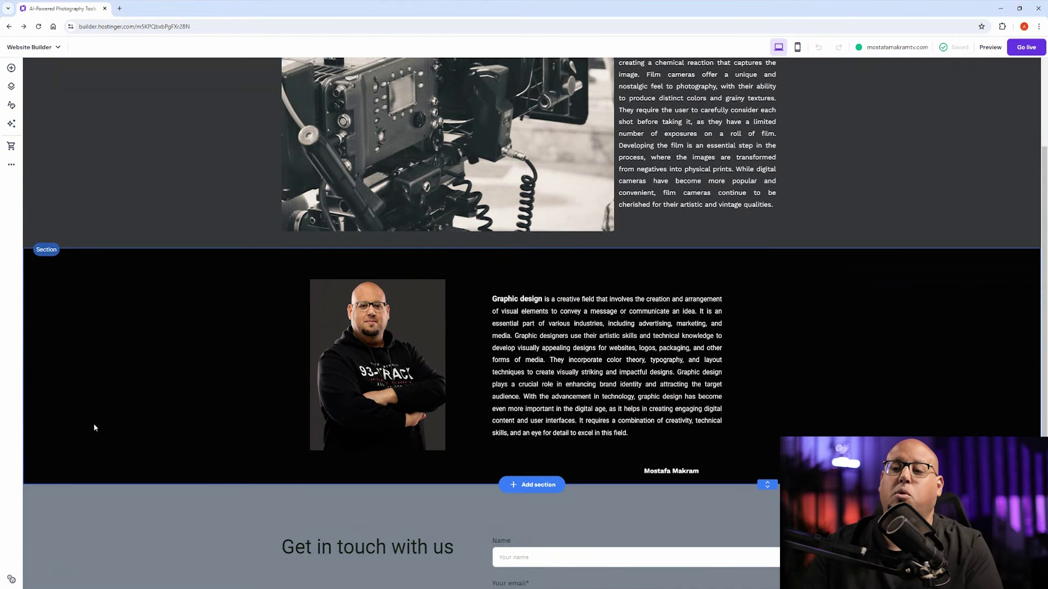
scroll(603, 251, up, 3)
click(516, 259)
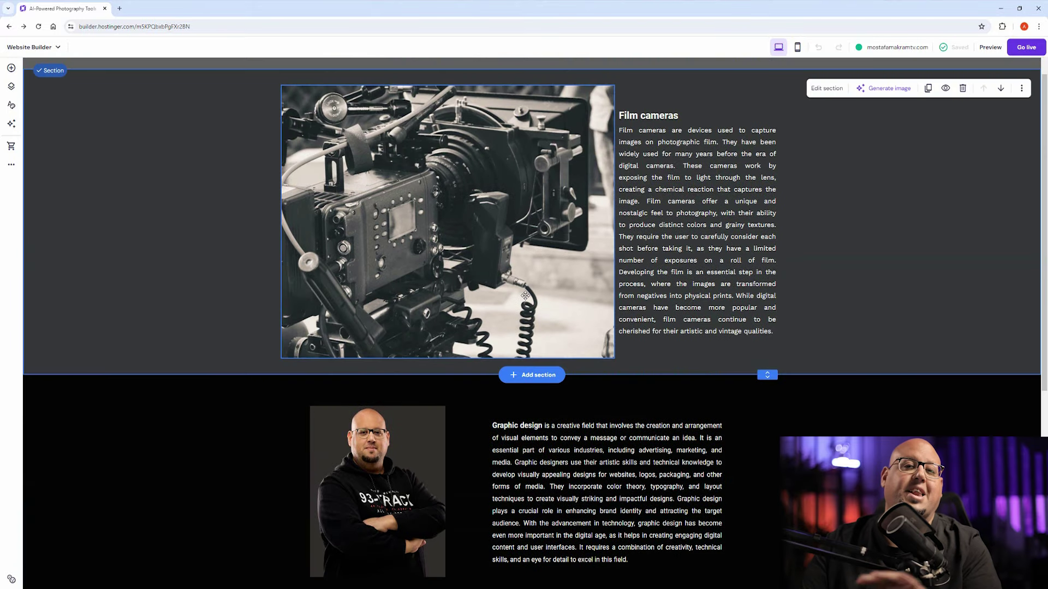
scroll(818, 114, up, 1)
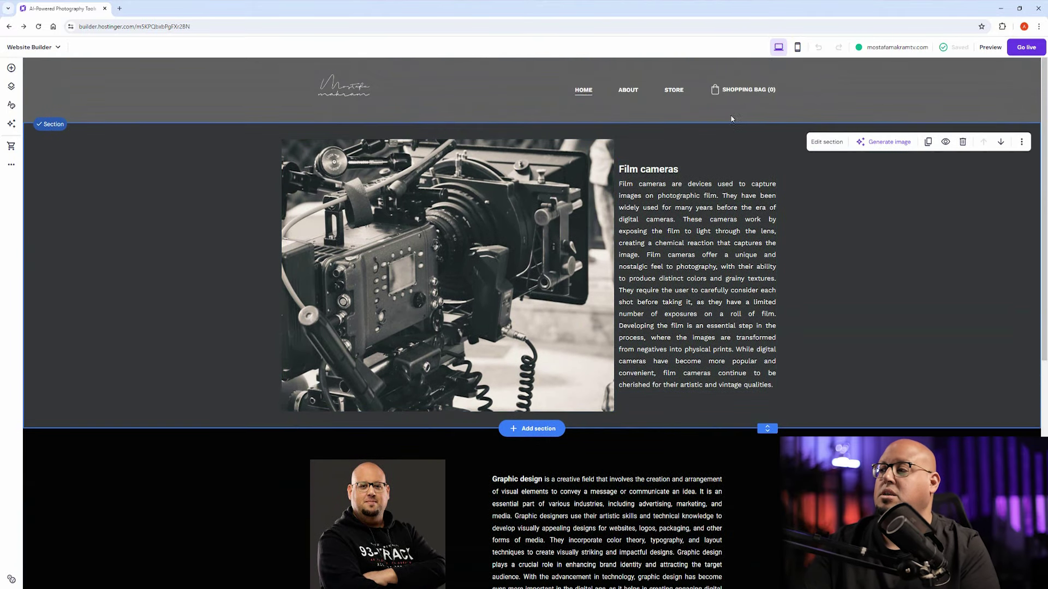
click(674, 91)
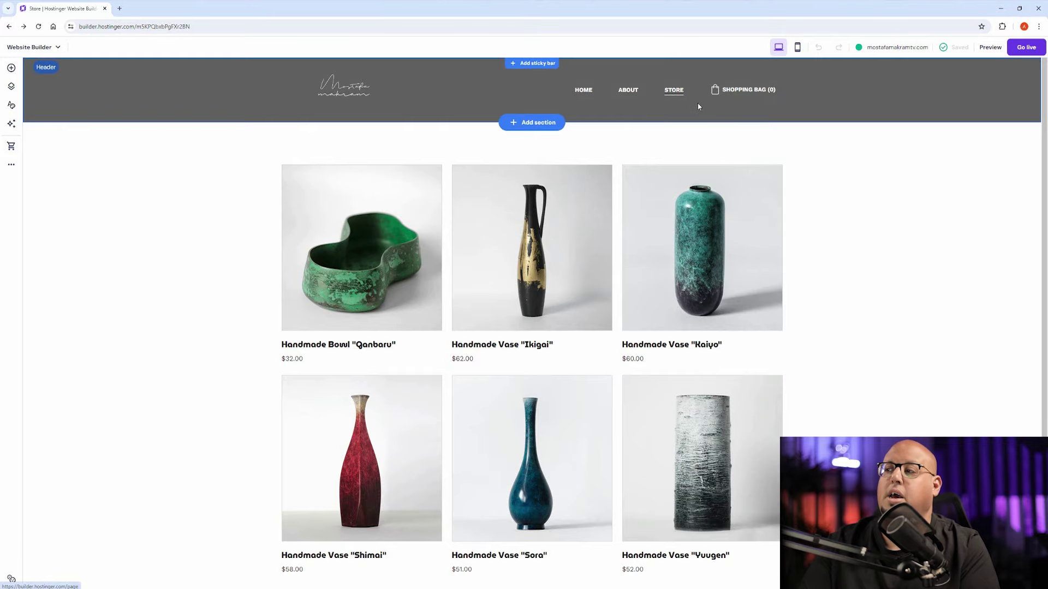
click(628, 91)
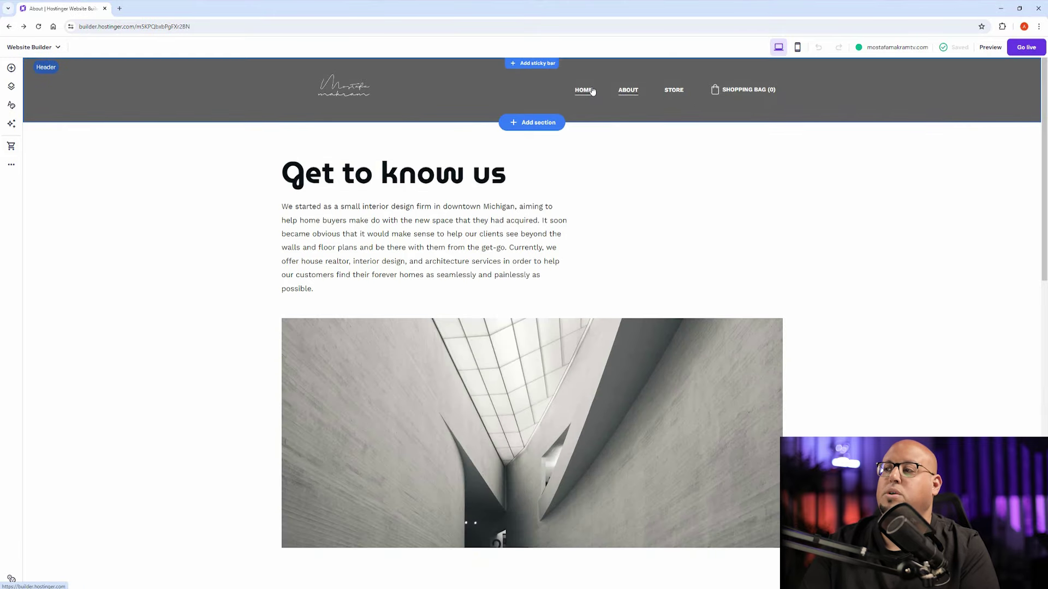
click(583, 90)
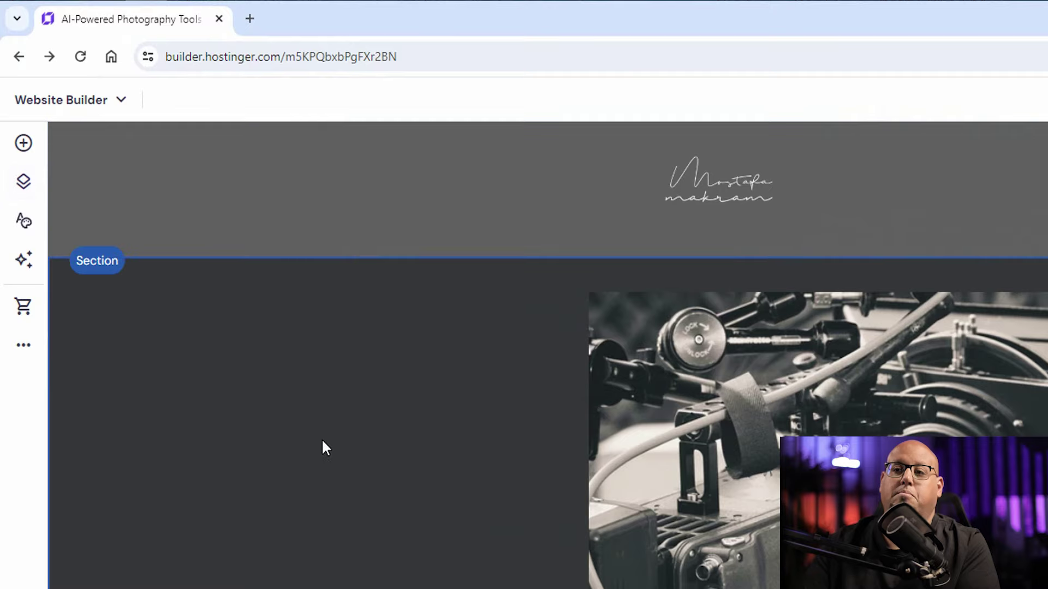
Step: From Pages and navigation, open the Add page templates and preview the About and Projects layouts
click(28, 186)
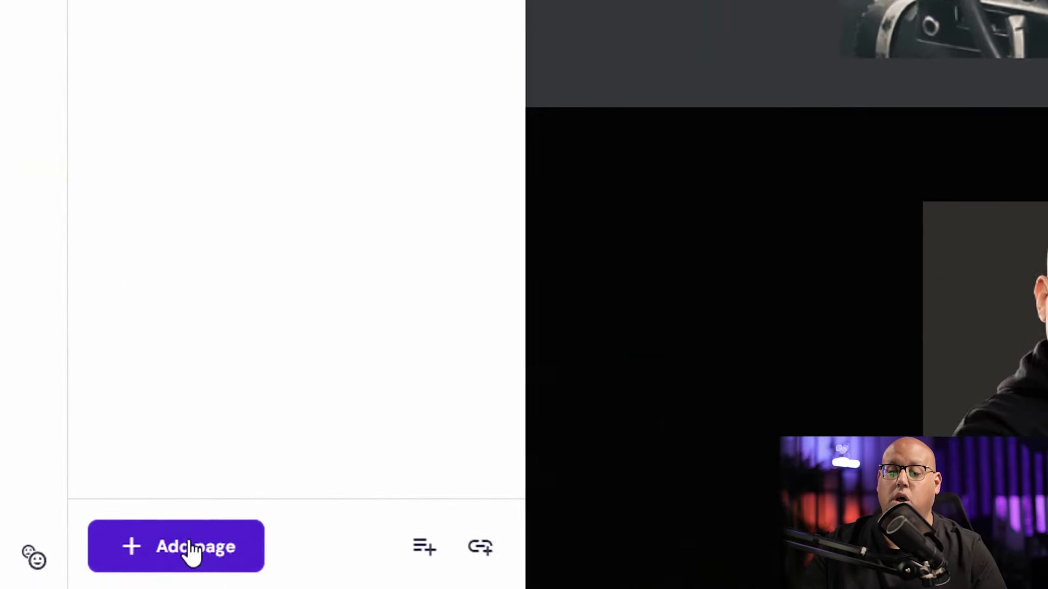
click(57, 576)
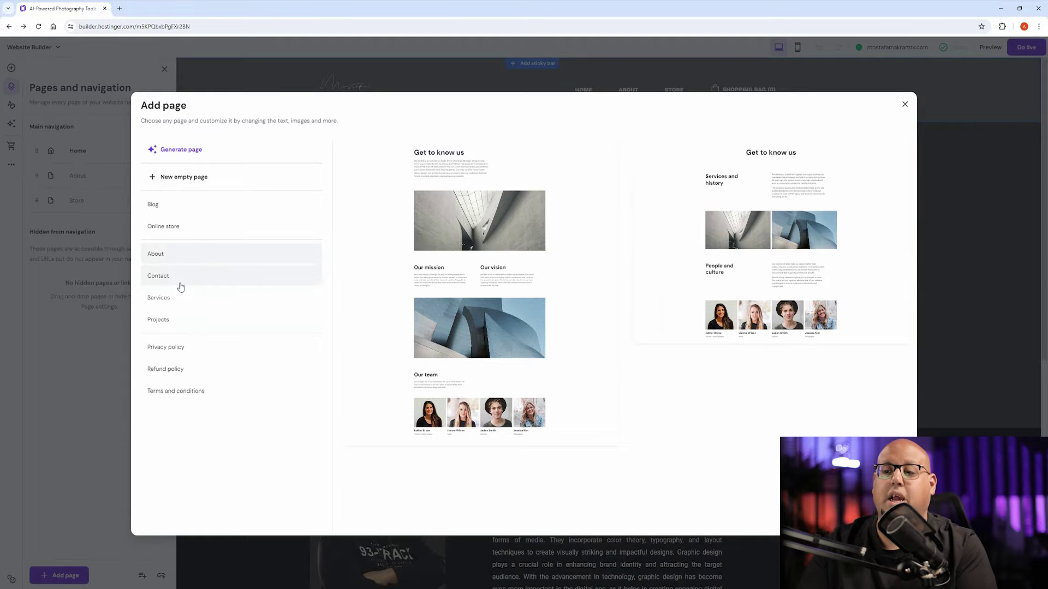
click(161, 325)
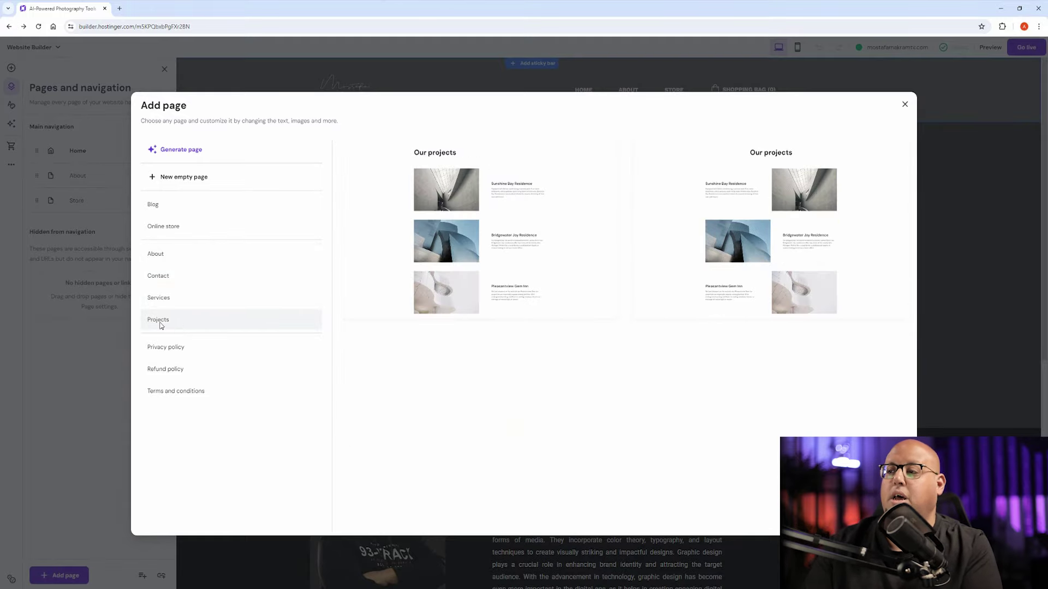
Step: Add the Projects page with the 'Our projects' layout and save its page settings
click(502, 271)
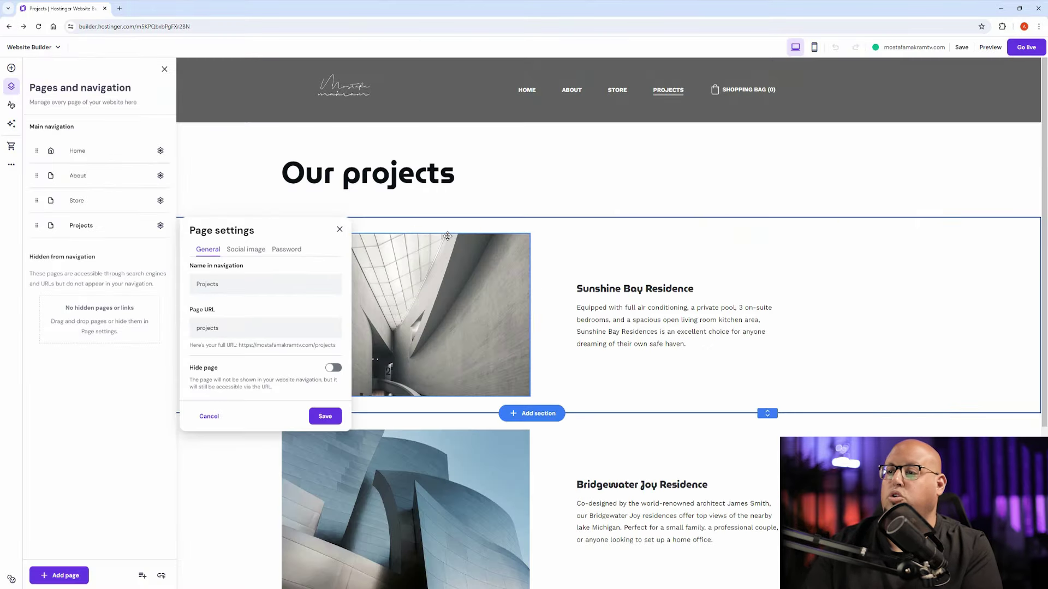
scroll(482, 190, down, 3)
scroll(482, 190, up, 2)
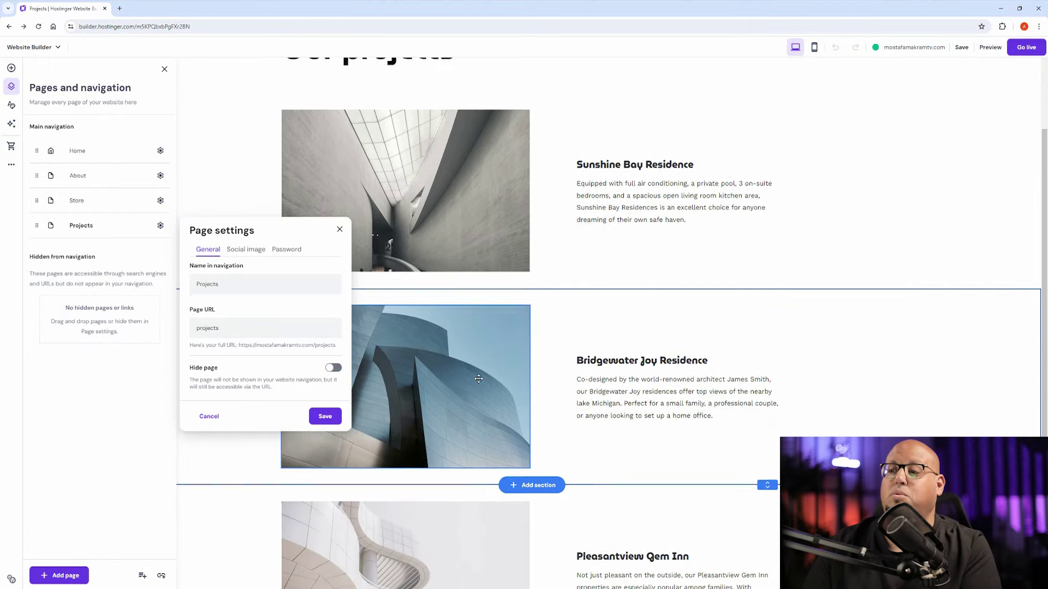
click(324, 416)
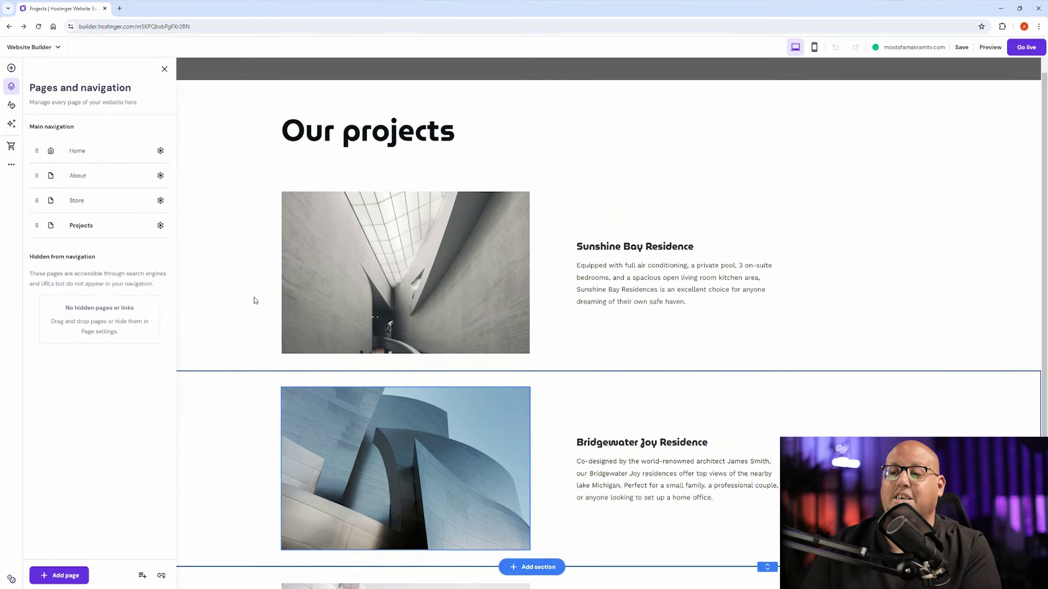
scroll(469, 295, up, 1)
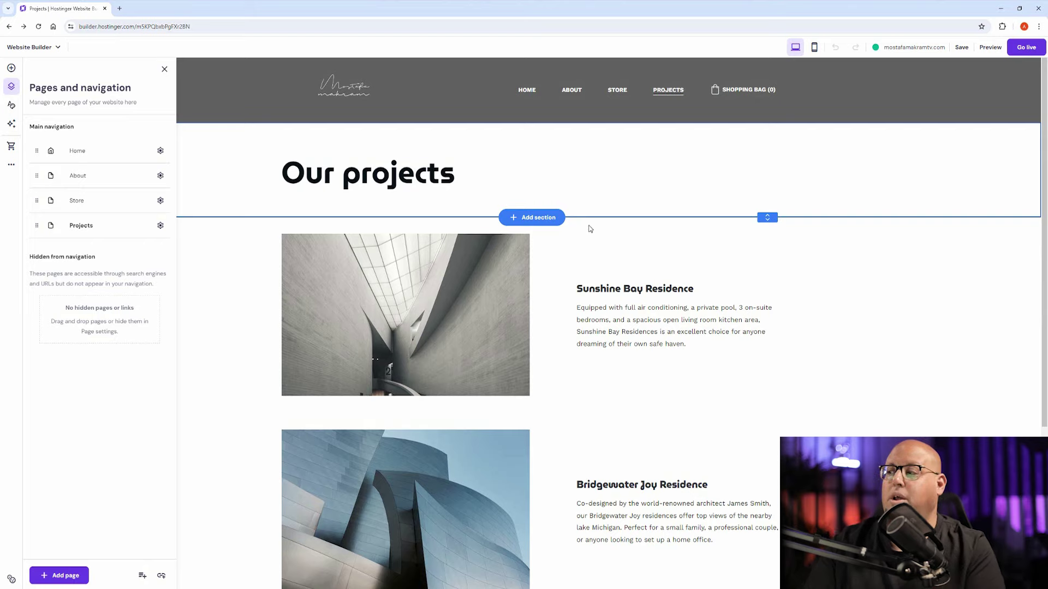
Step: Select the first project's image and Sunshine Bay Residence text, ending on the concrete corridor image
click(434, 289)
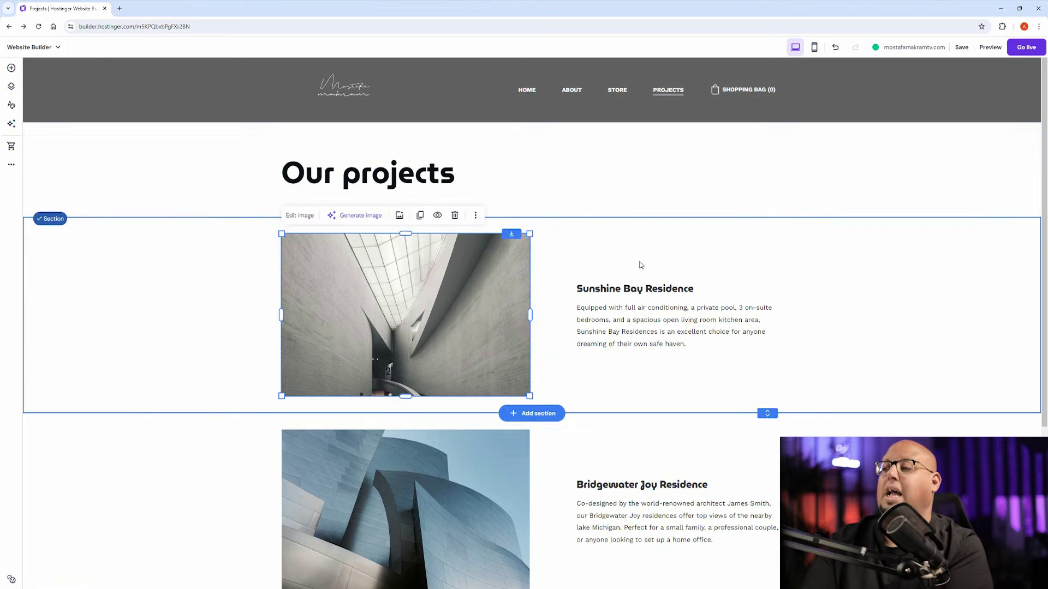
click(633, 300)
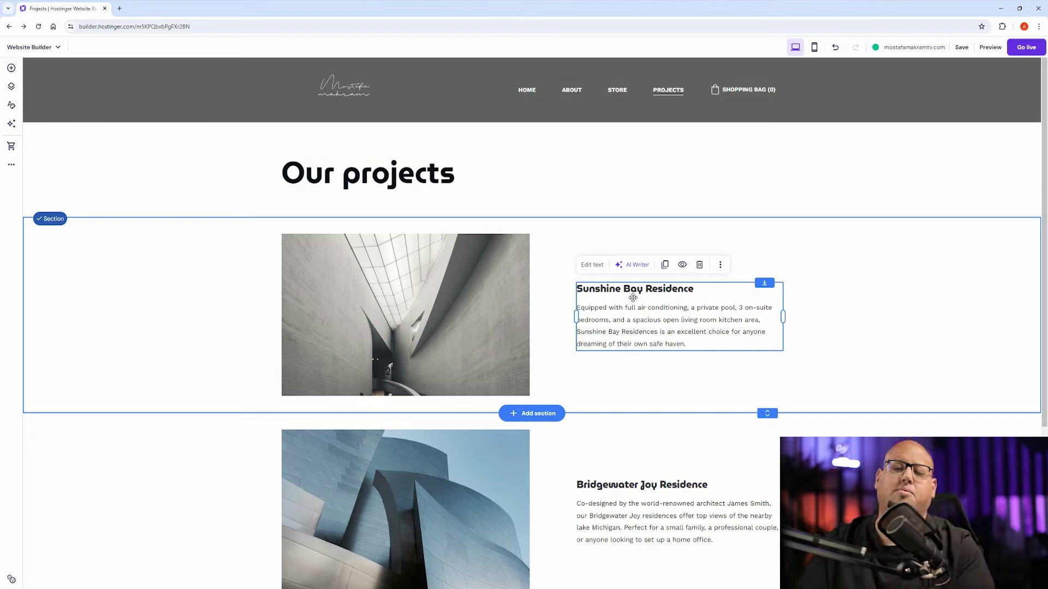
click(397, 310)
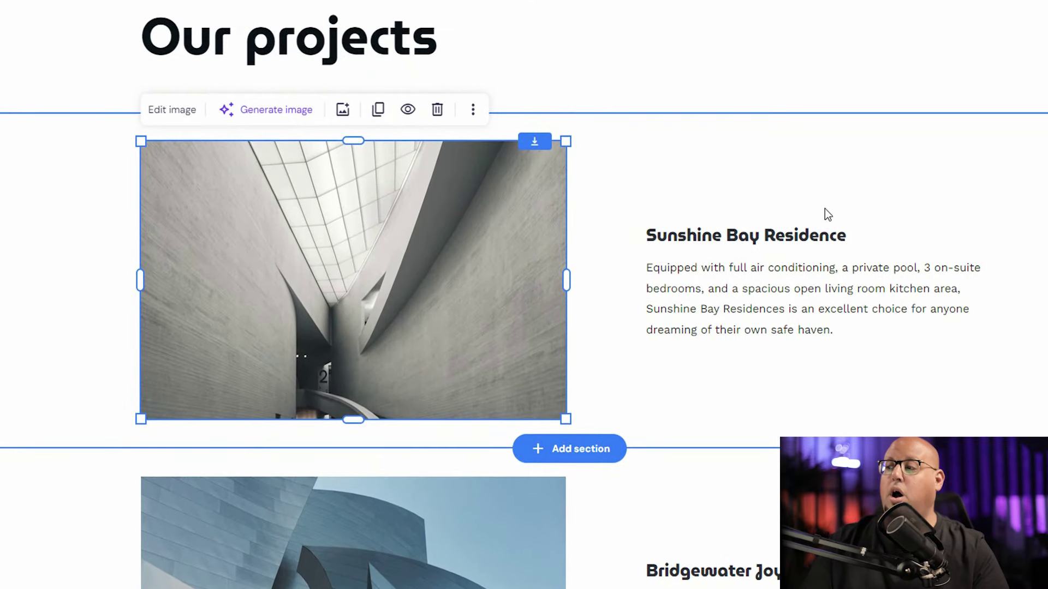
click(800, 300)
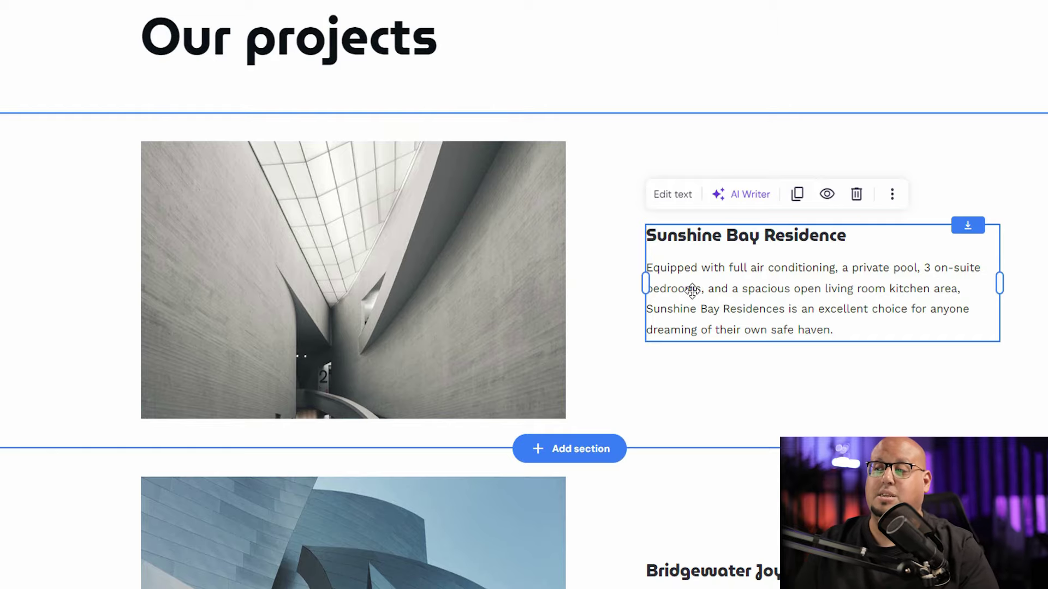
click(273, 261)
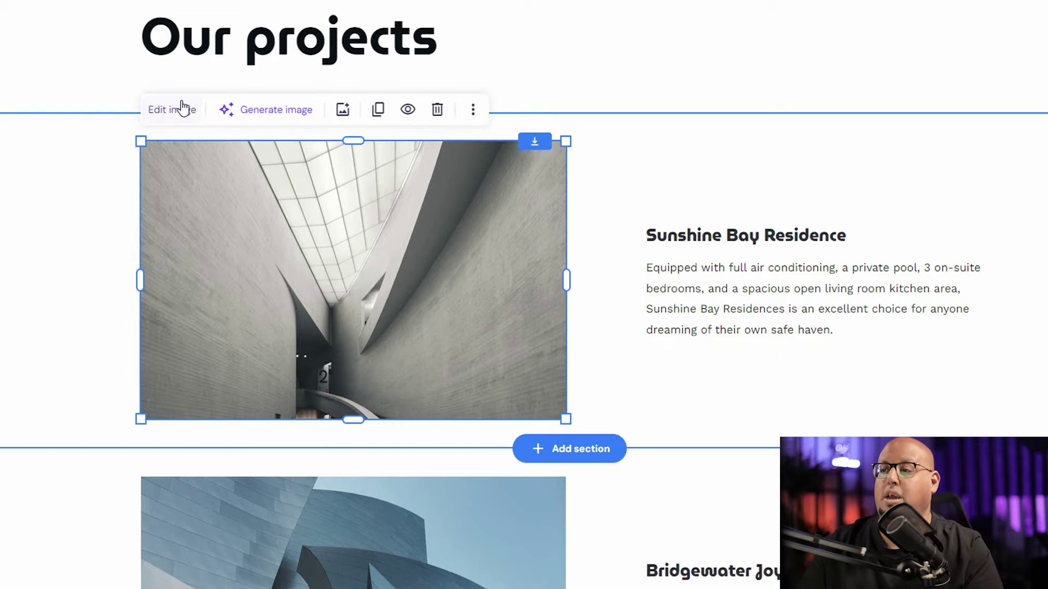
Step: Replace the corridor photo with an AI image generated from 'Real Estate , architecture'
click(267, 112)
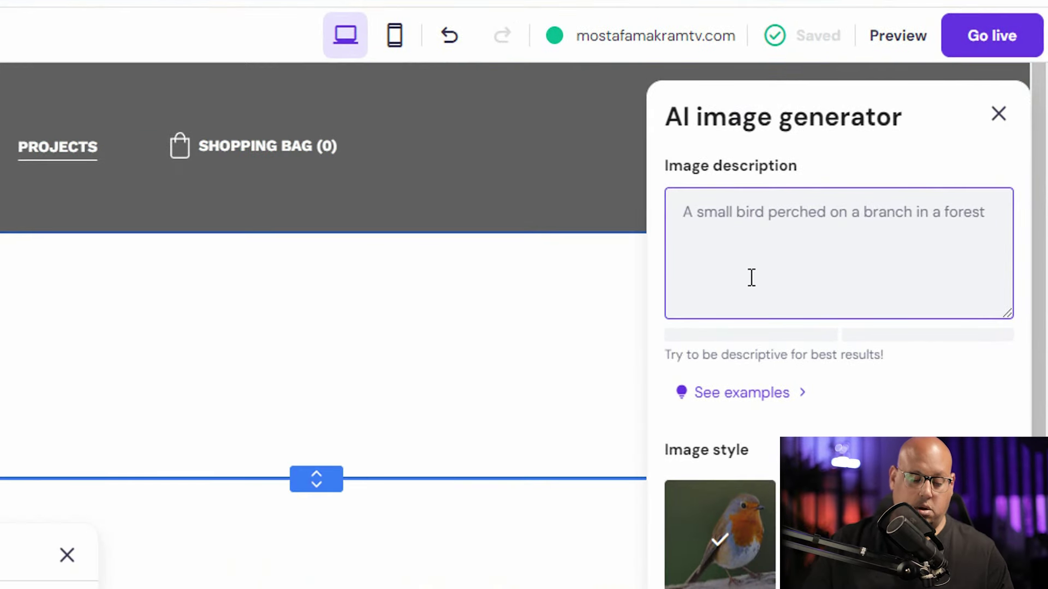
text(Real Estate)
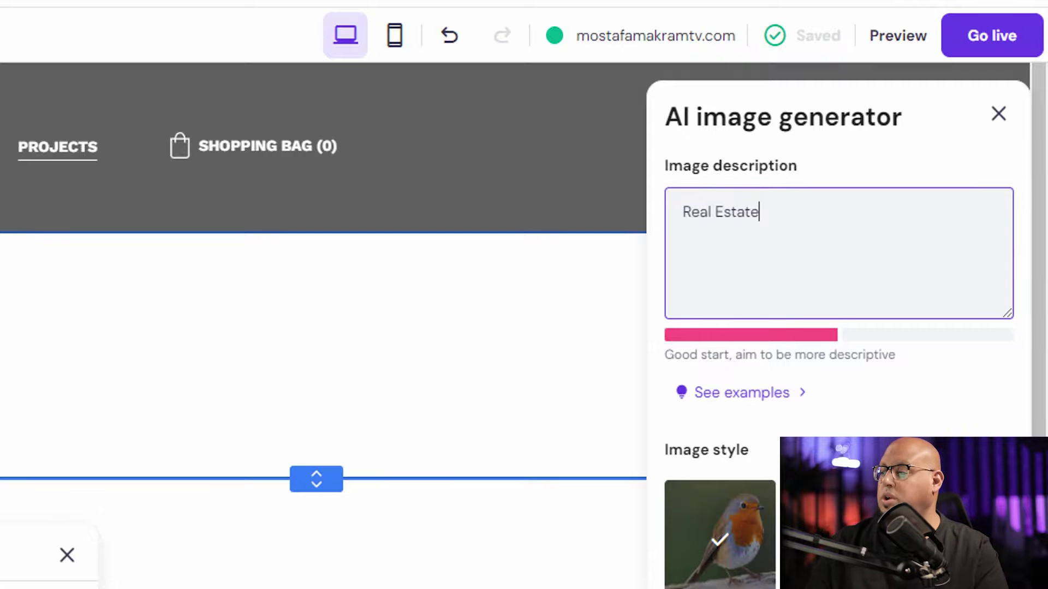
text(, architecture)
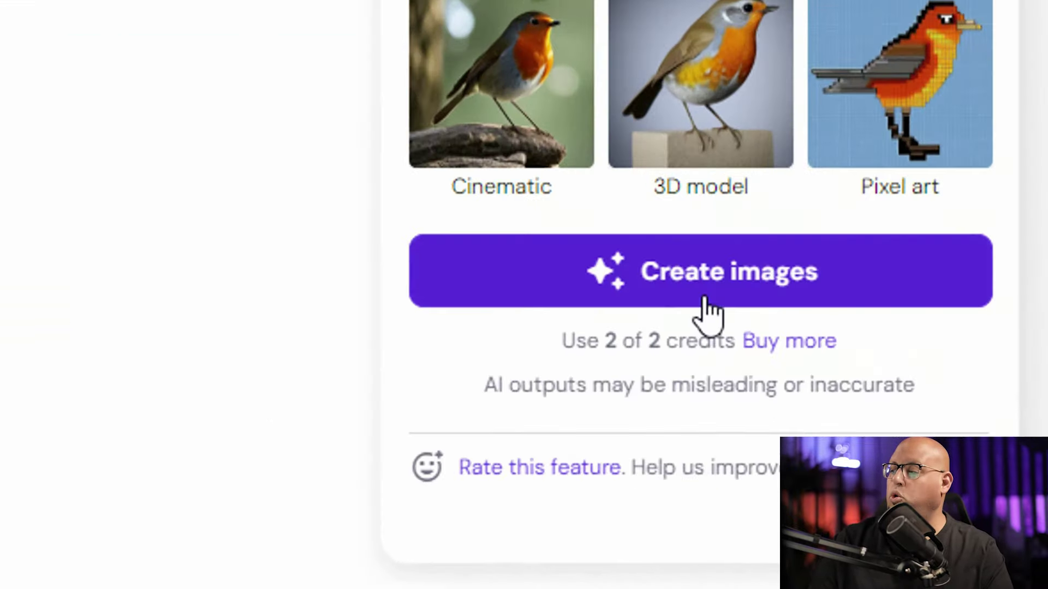
click(968, 522)
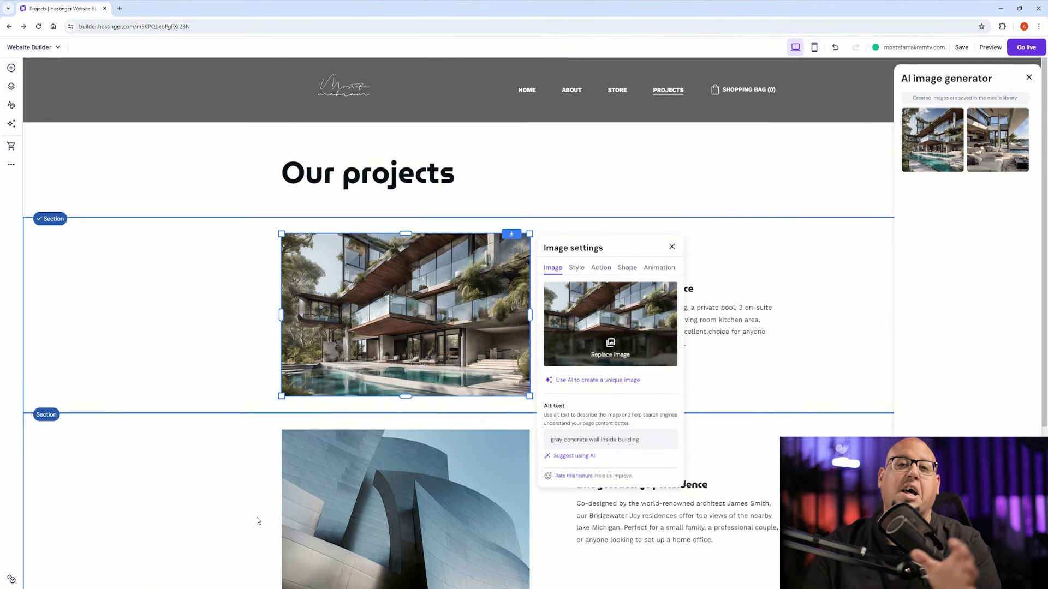
click(454, 327)
click(603, 292)
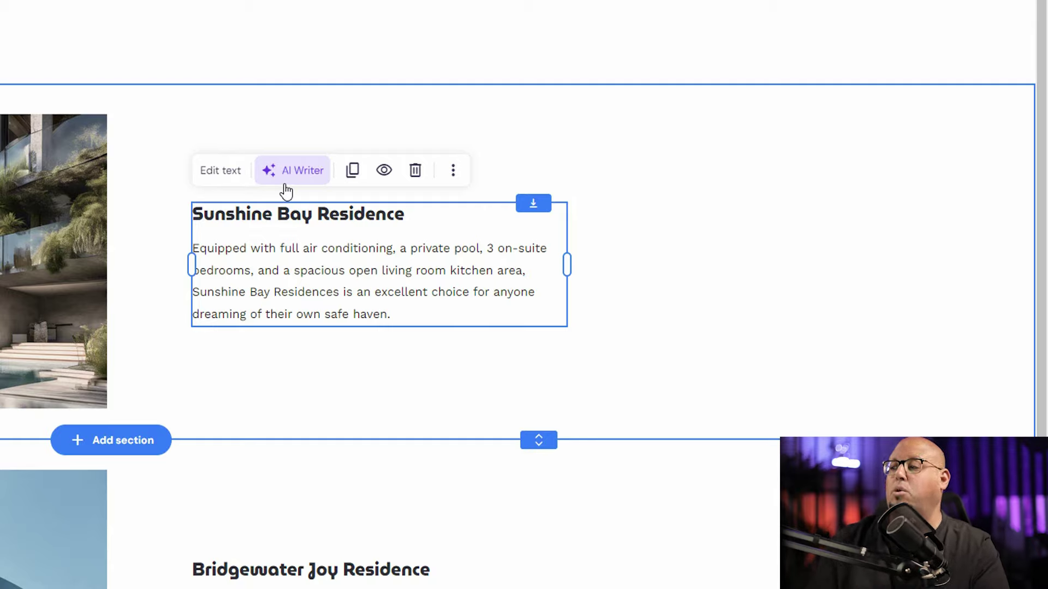
Step: Generate an AI paragraph from 'architecture, real estate' and keep it in the Sunshine Bay text
click(285, 174)
click(166, 333)
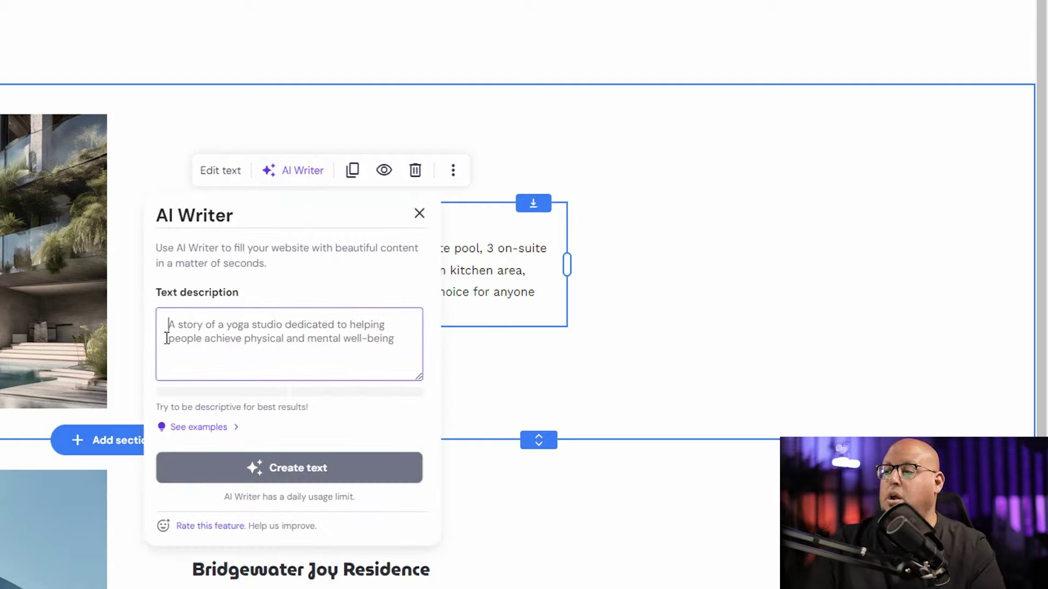
text(architecture)
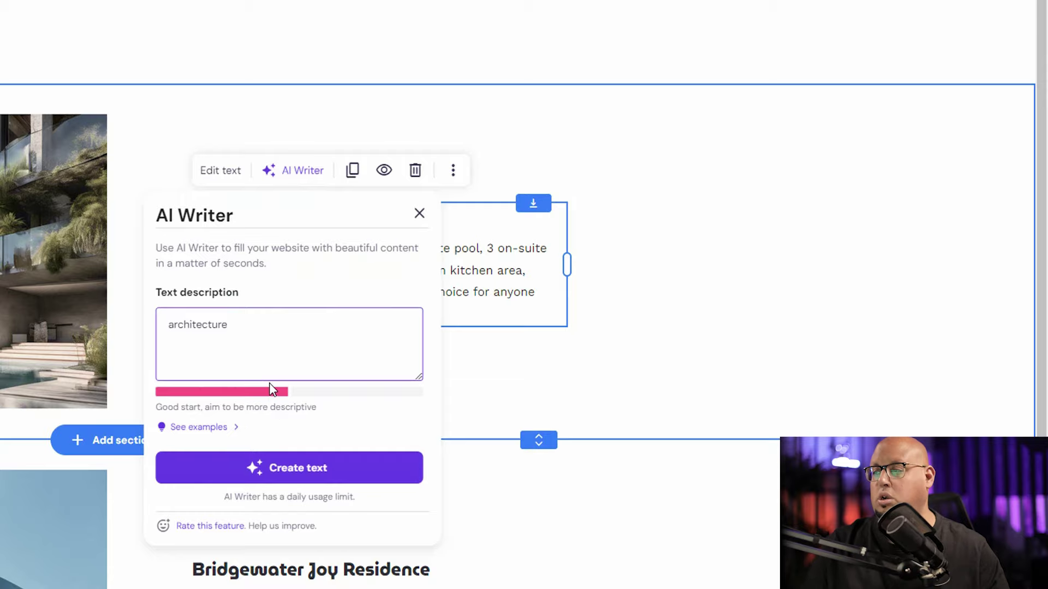
text(, real estate)
click(251, 468)
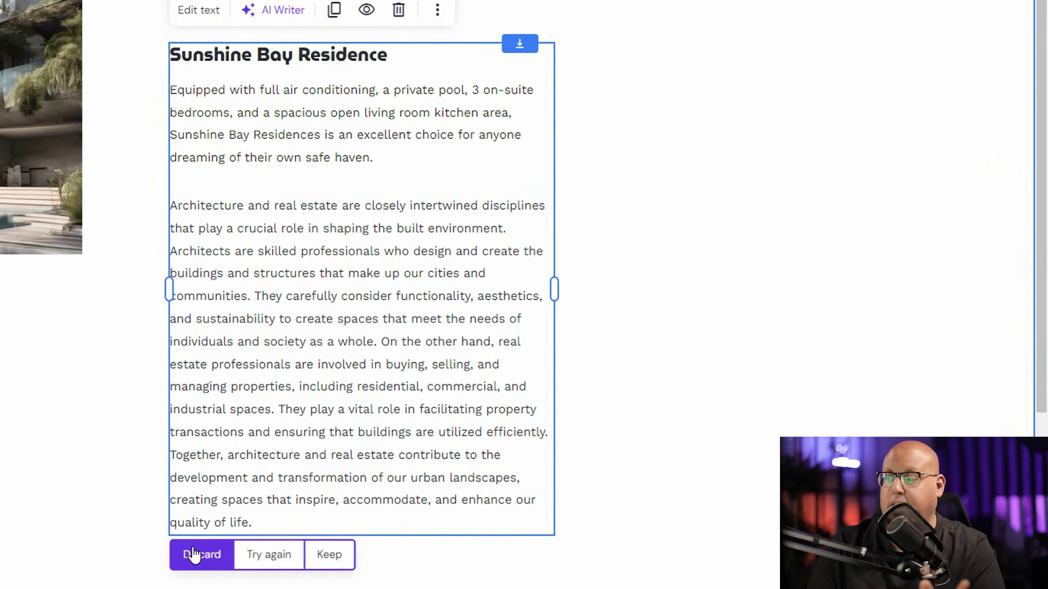
click(330, 554)
scroll(330, 425, up, 3)
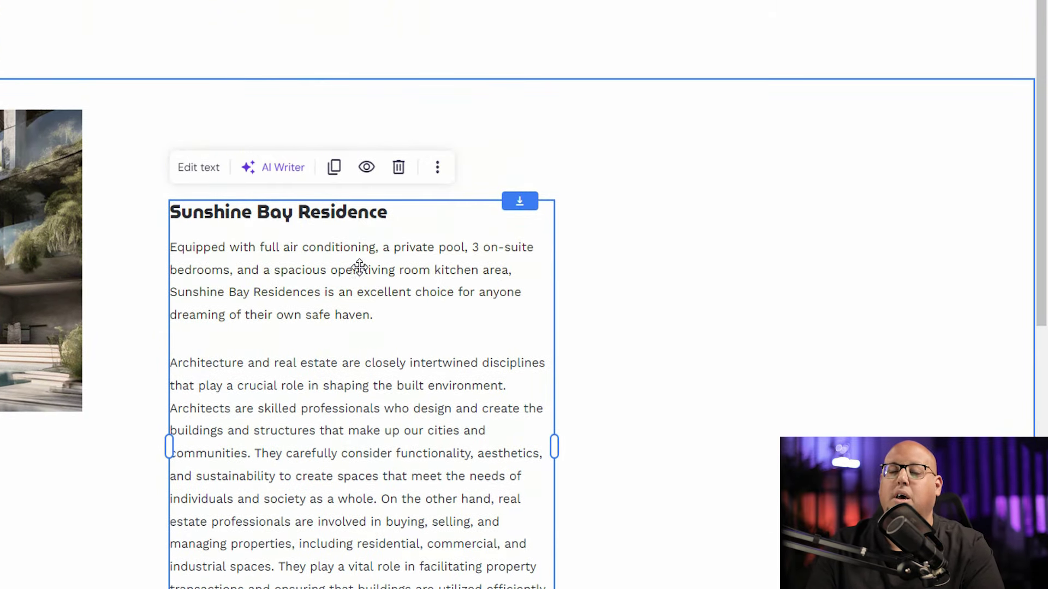
Step: Reselect the Sunshine Bay text block to bring up the AI text generator again
click(676, 186)
click(280, 299)
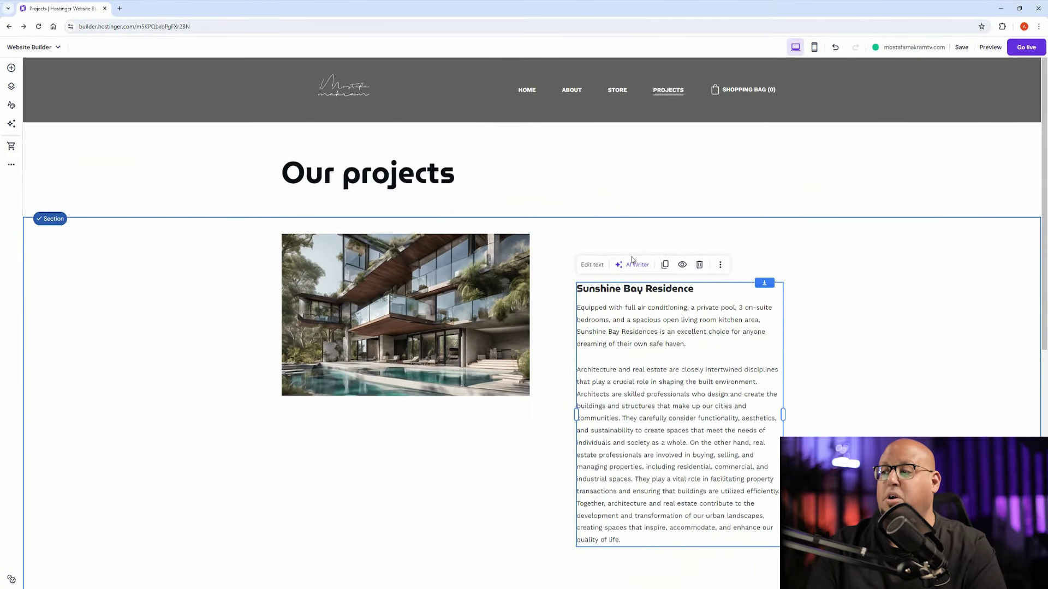
click(633, 264)
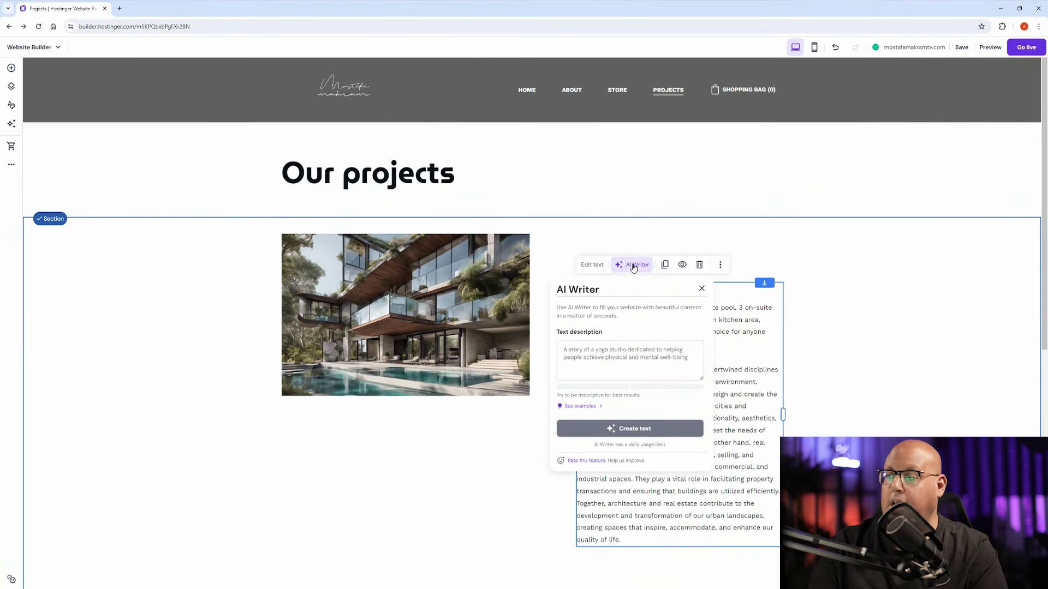
Step: Generate an AI paragraph from an Arabic description about real estate marketing
click(594, 360)
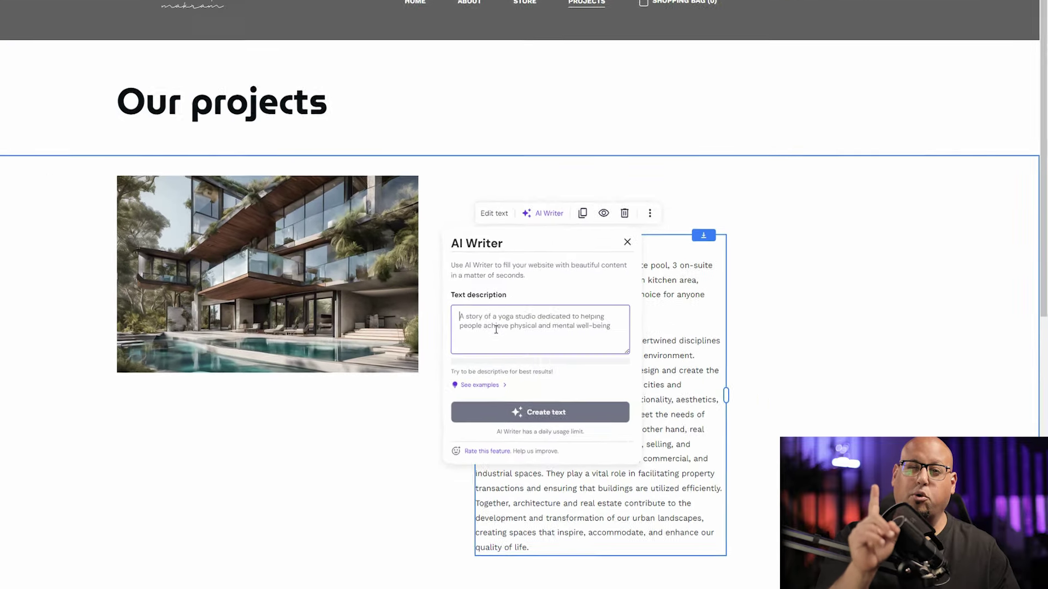
text(hg)
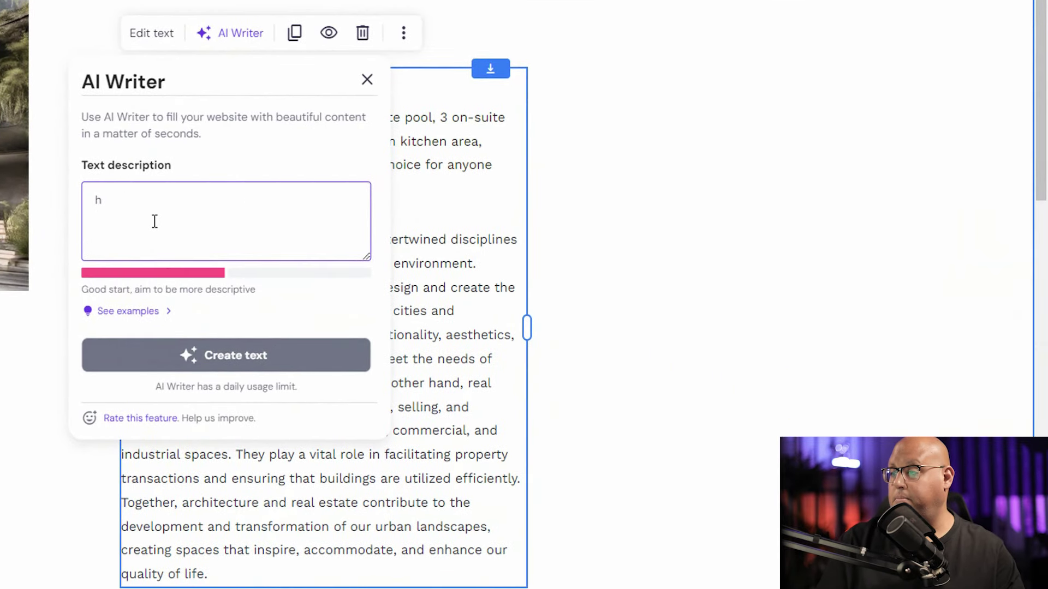
key(BackSpace)
text(ات)
text(تسويق العقارؤ)
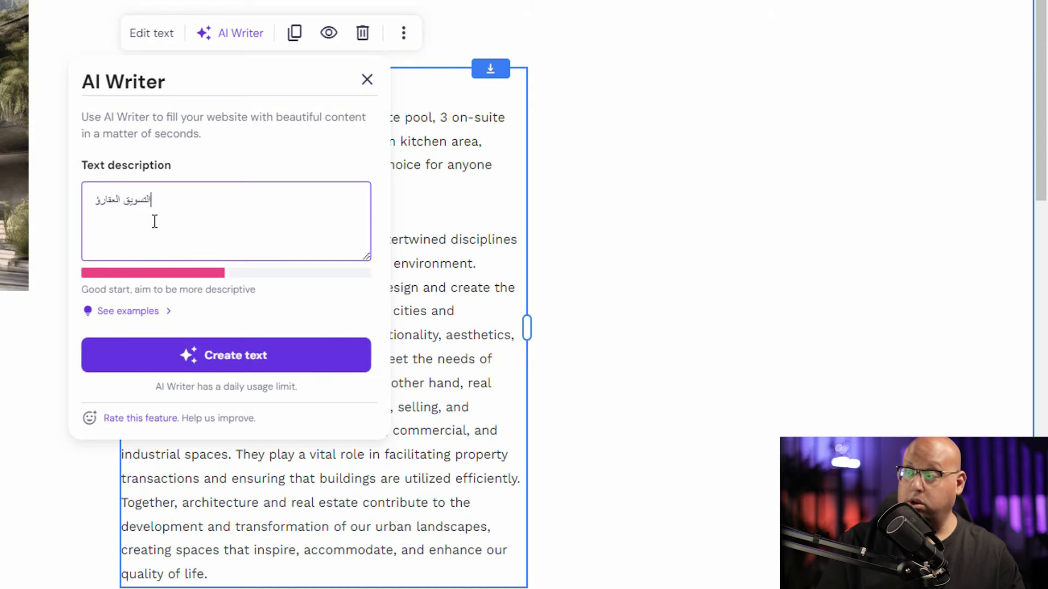
click(22, 334)
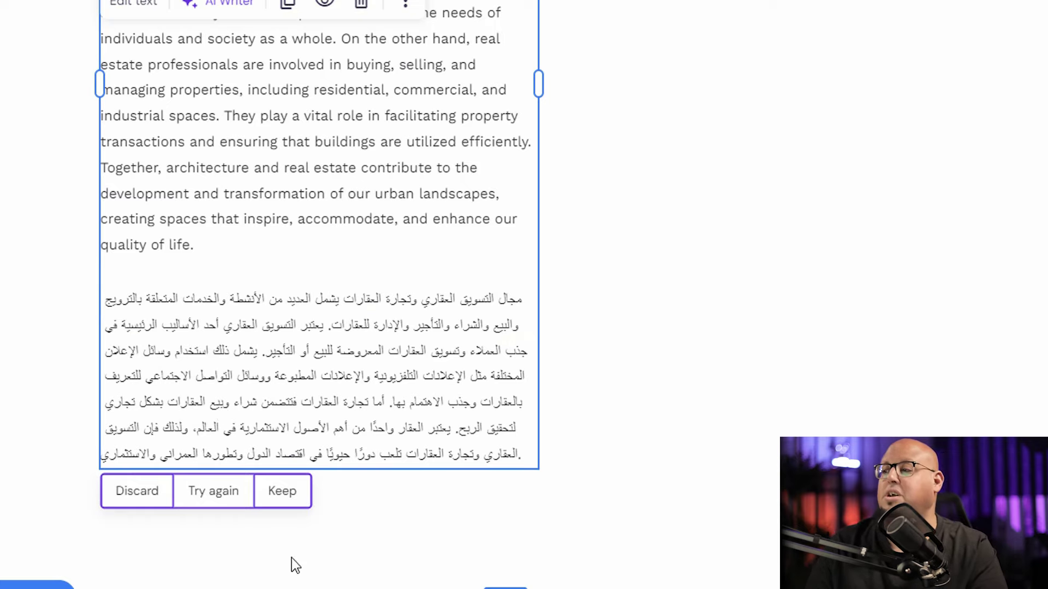
Step: Discard the generated Arabic paragraph and switch to editing the Home page
click(109, 503)
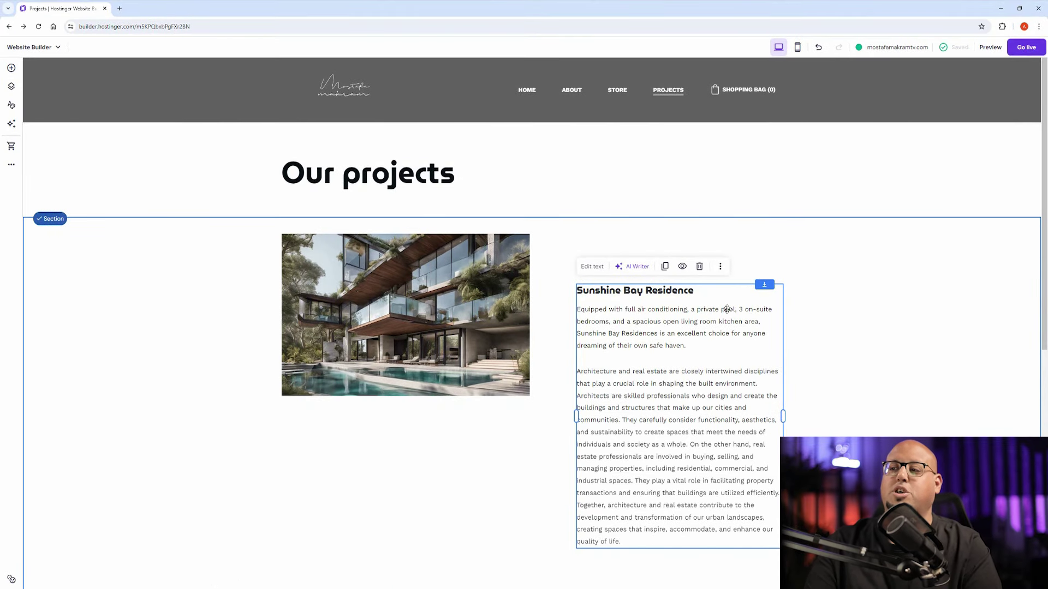
click(496, 177)
click(527, 90)
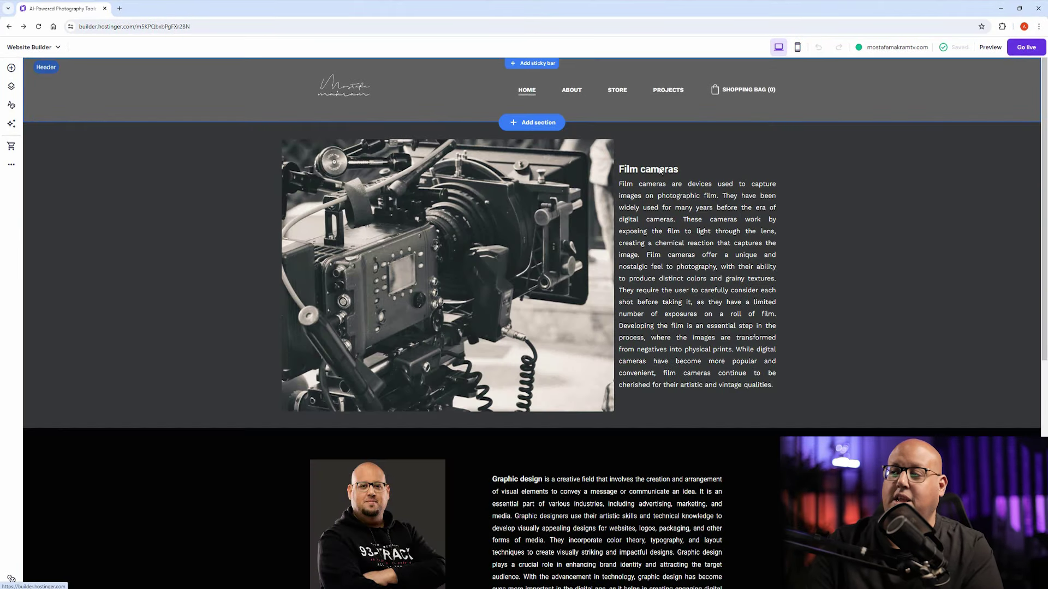
Step: Select the Film cameras content and stretch that section taller
click(379, 220)
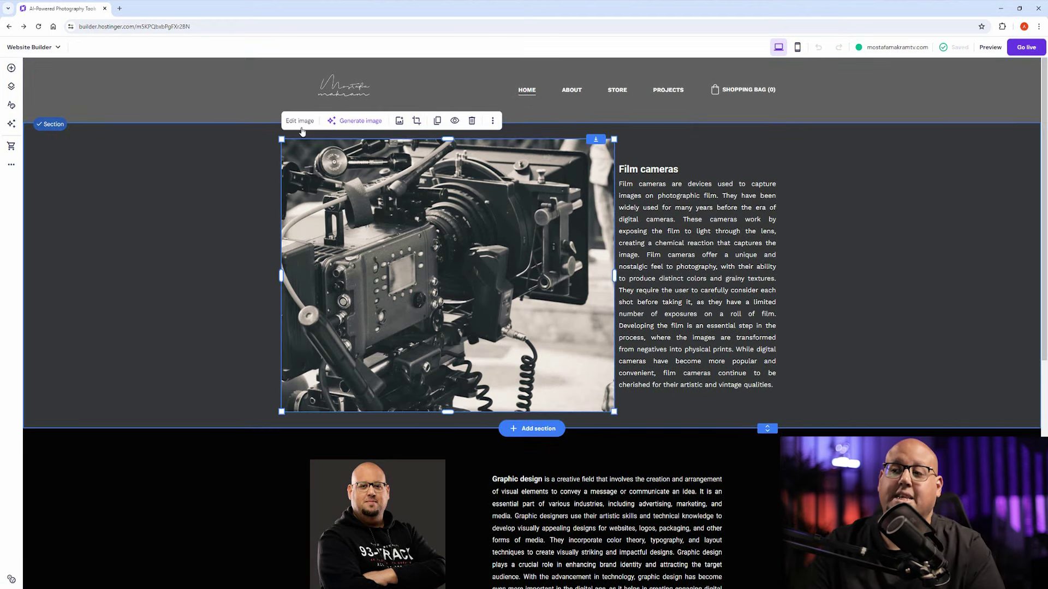
click(655, 183)
scroll(647, 249, down, 4)
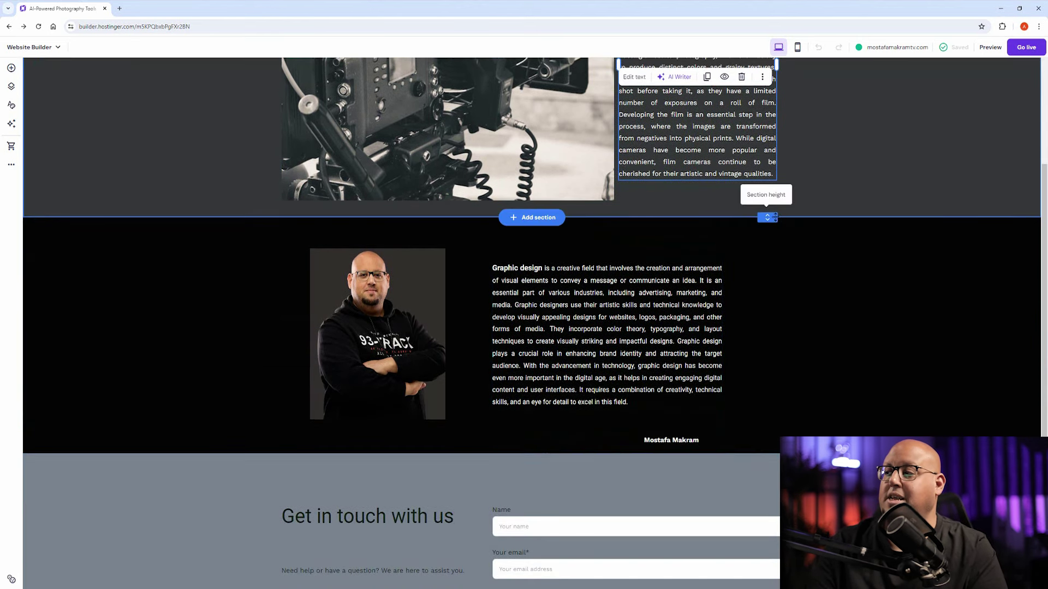
scroll(742, 254, up, 3)
drag(767, 382, 766, 462)
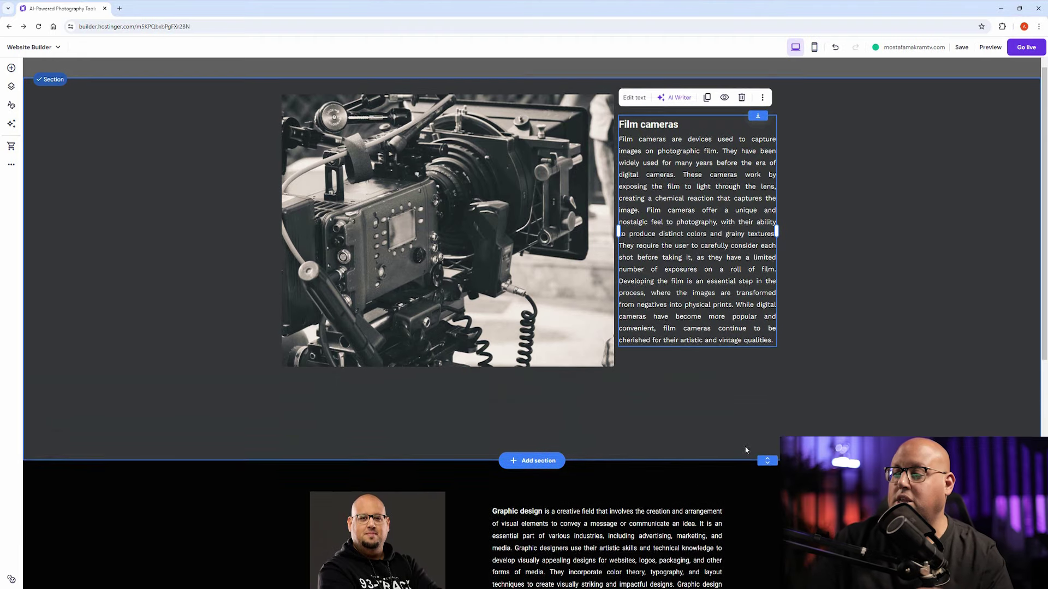
Step: Shrink the Film cameras section back to fit, then start a new section below Graphic design
scroll(248, 193, up, 1)
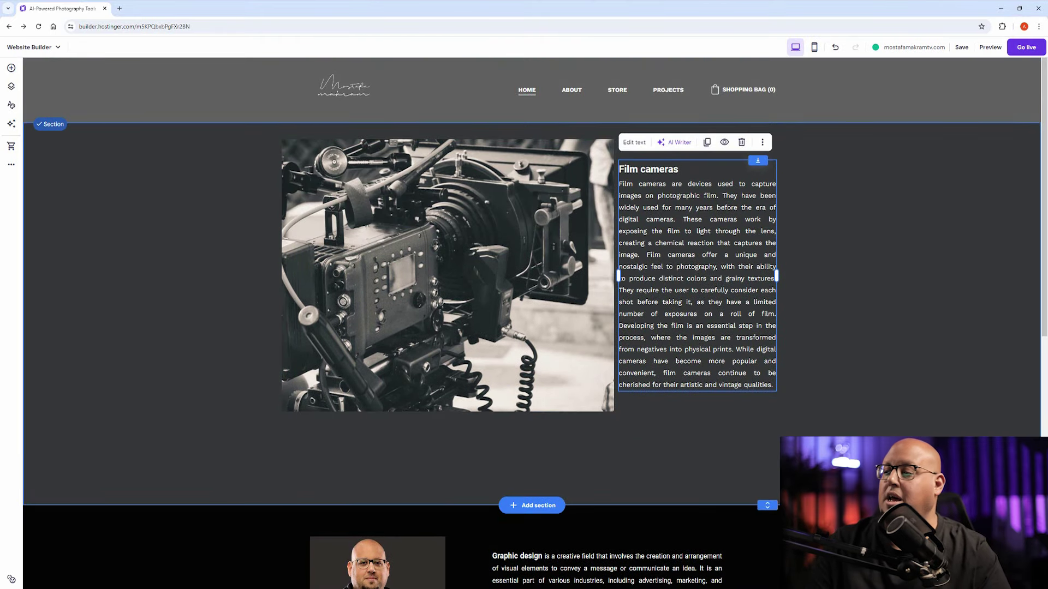
scroll(735, 270, down, 3)
drag(768, 379, 745, 236)
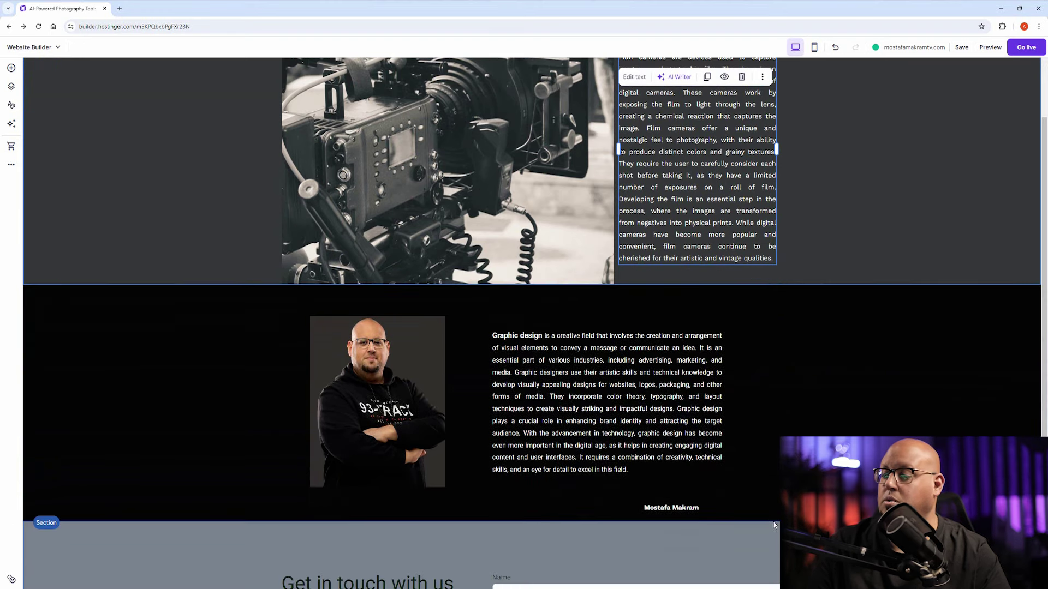
scroll(326, 316, down, 4)
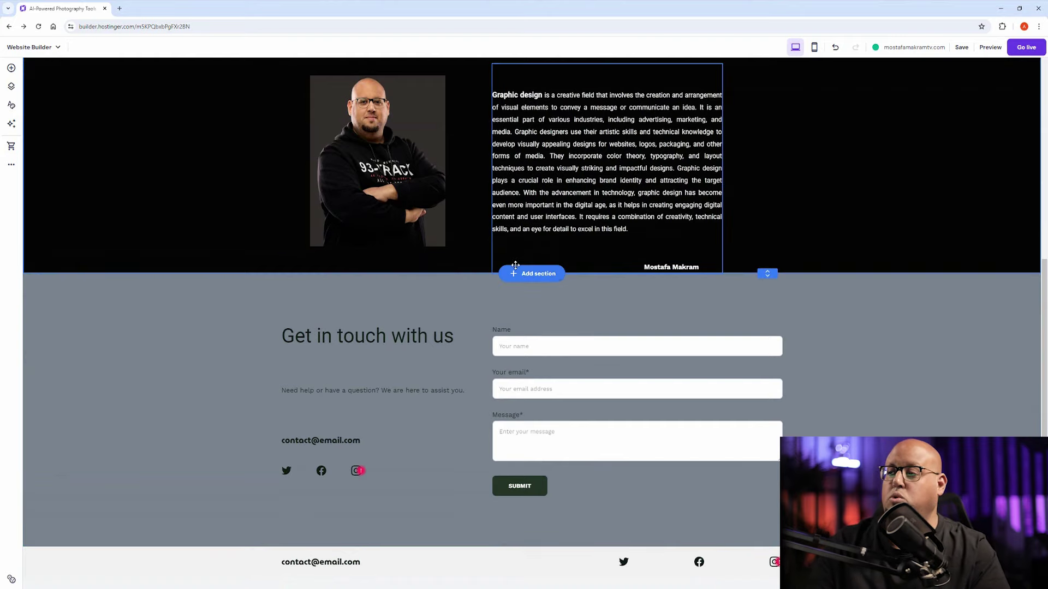
click(531, 275)
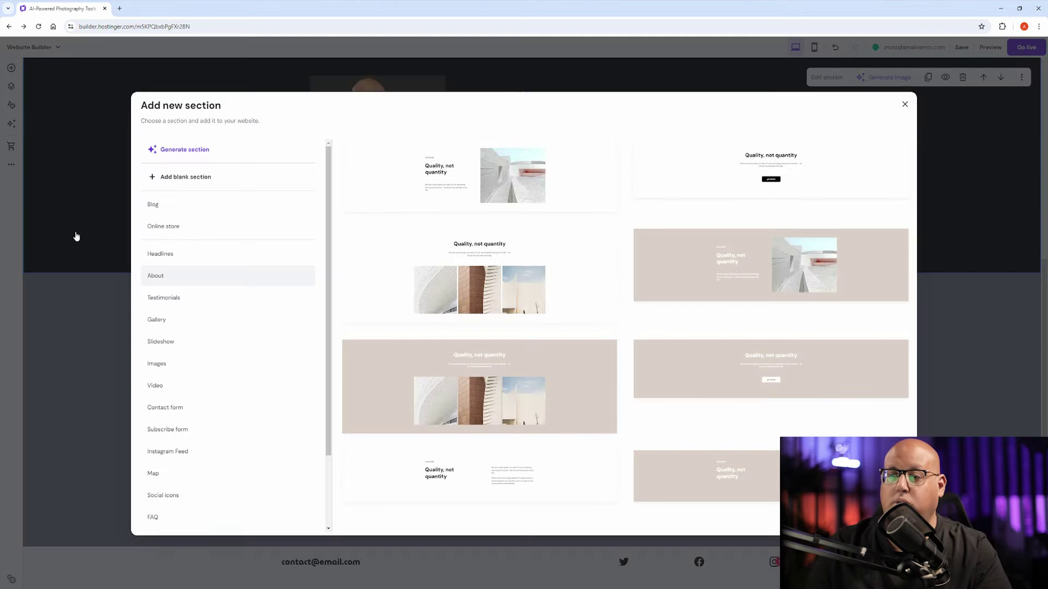
Step: Insert the four-column masonry gallery section from the Gallery templates
click(156, 320)
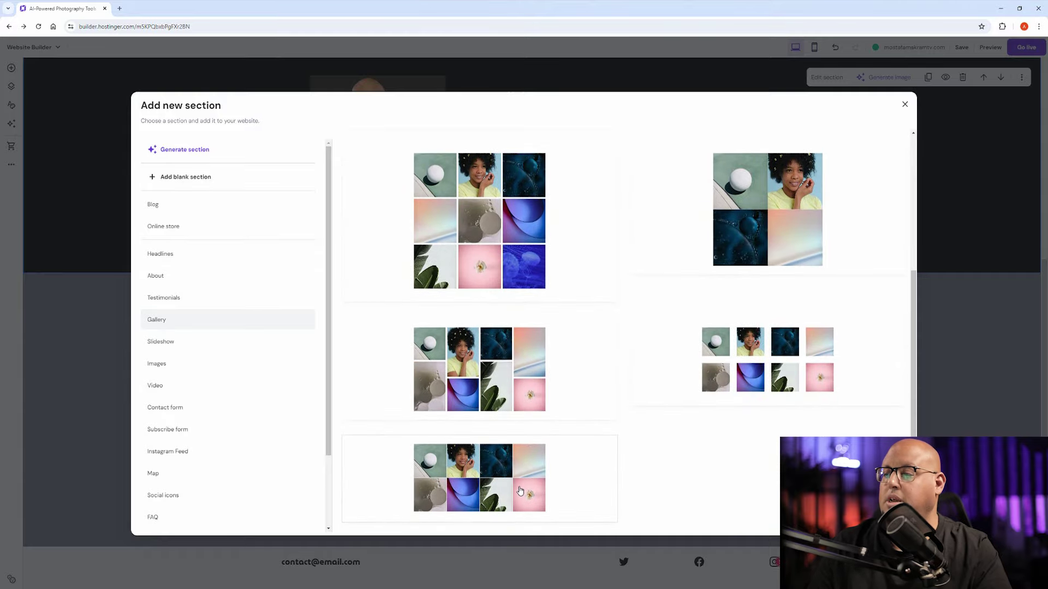
click(471, 357)
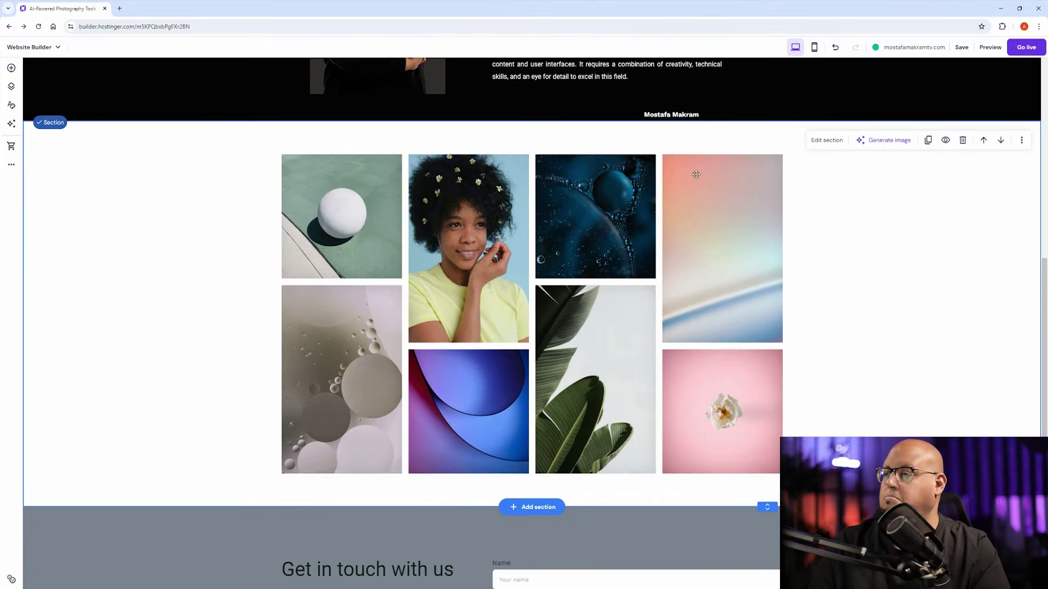
scroll(438, 254, up, 7)
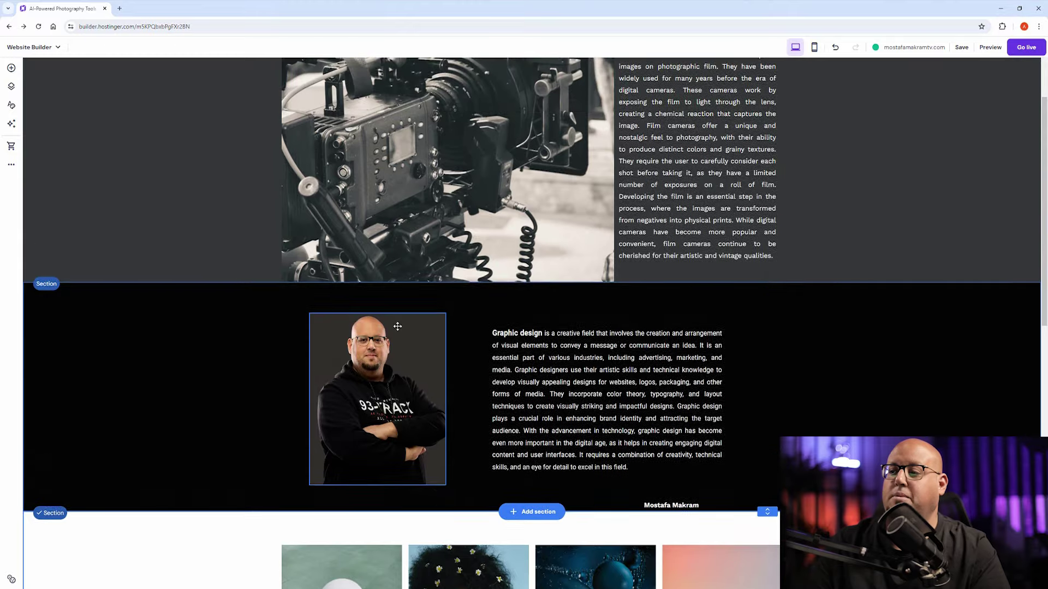
scroll(397, 327, up, 3)
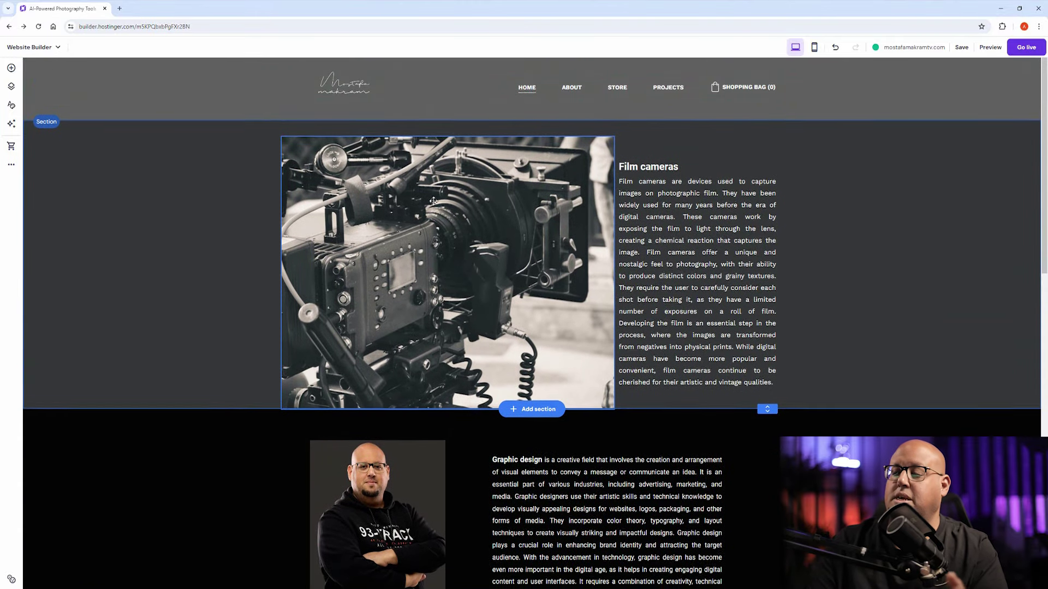
scroll(434, 238, down, 5)
scroll(453, 262, down, 1)
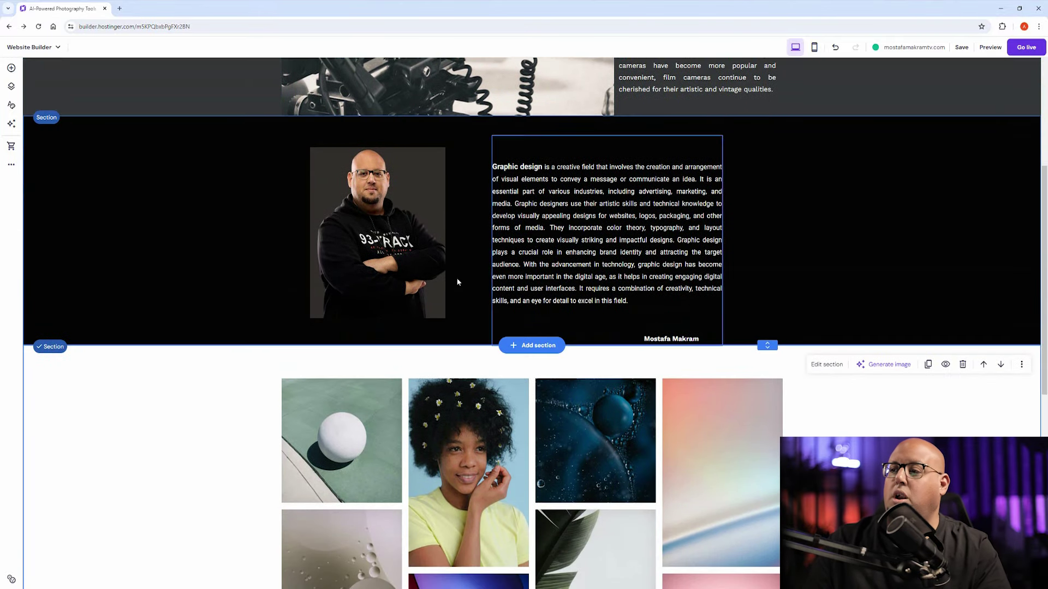
scroll(625, 314, down, 6)
Step: Open the gallery's Edit gallery settings, turn on Animation, and close them
click(364, 126)
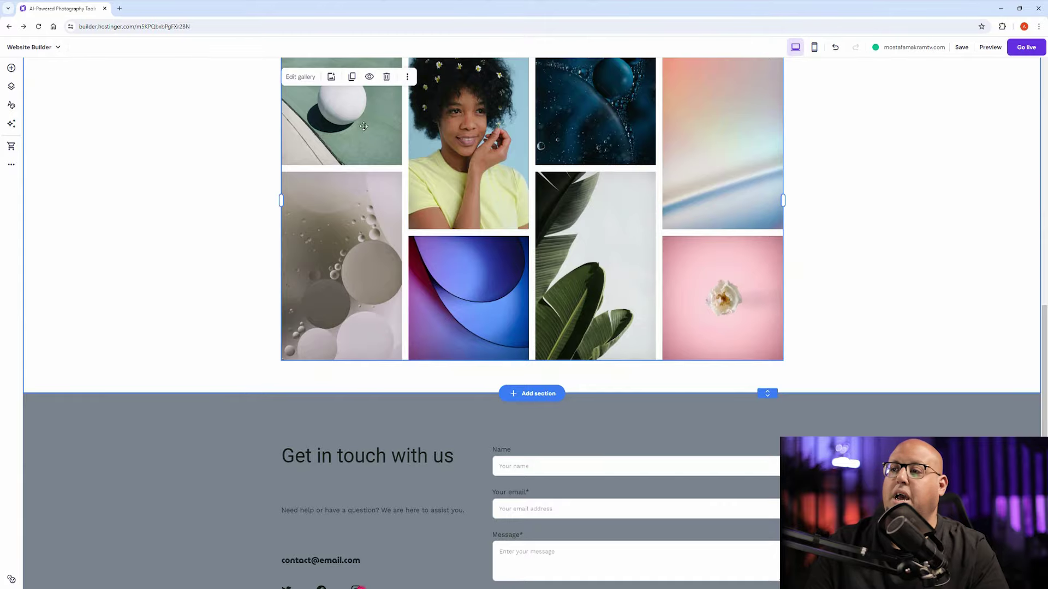
scroll(382, 175, up, 2)
click(305, 109)
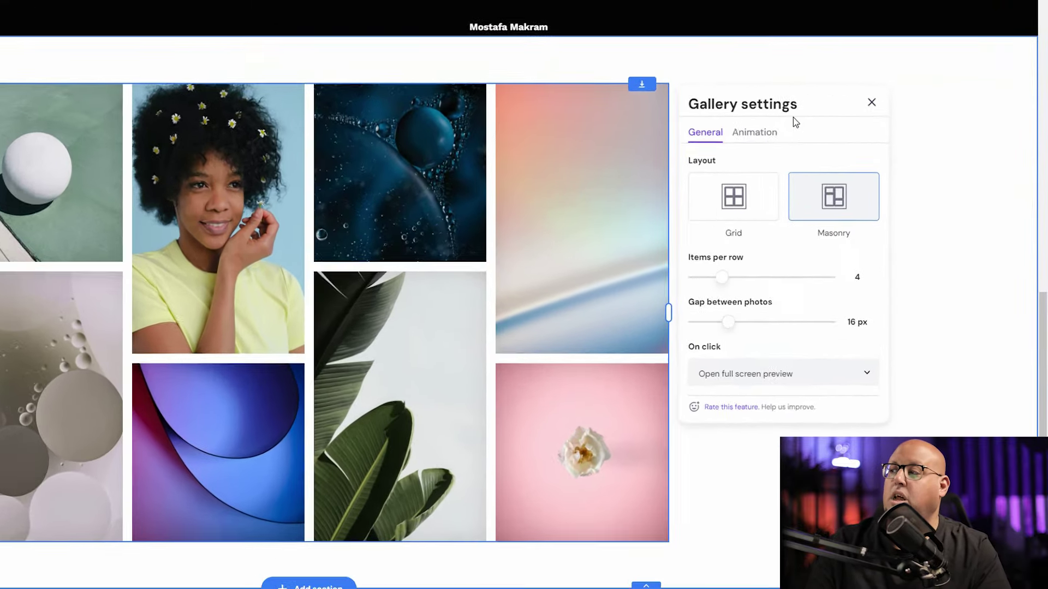
click(845, 160)
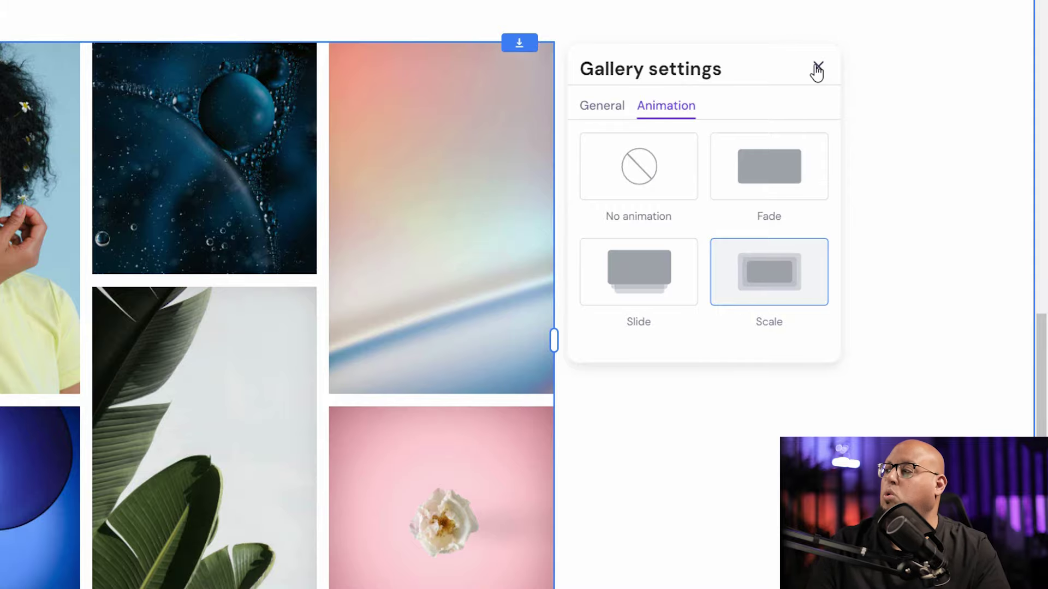
click(818, 66)
scroll(739, 183, down, 4)
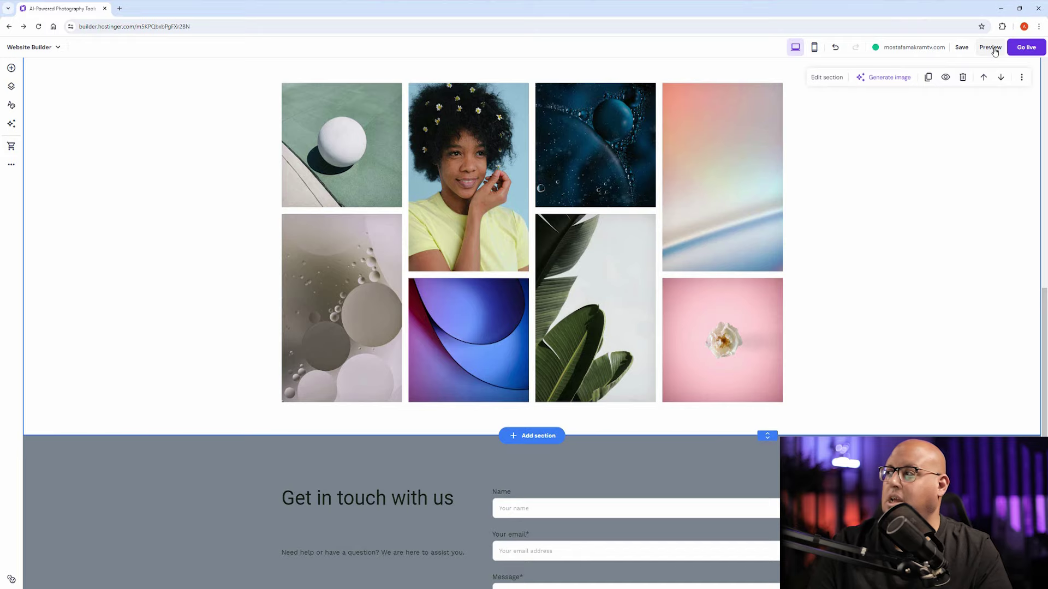
Step: Save the site and preview it on desktop, viewing a gallery photo full screen
click(962, 47)
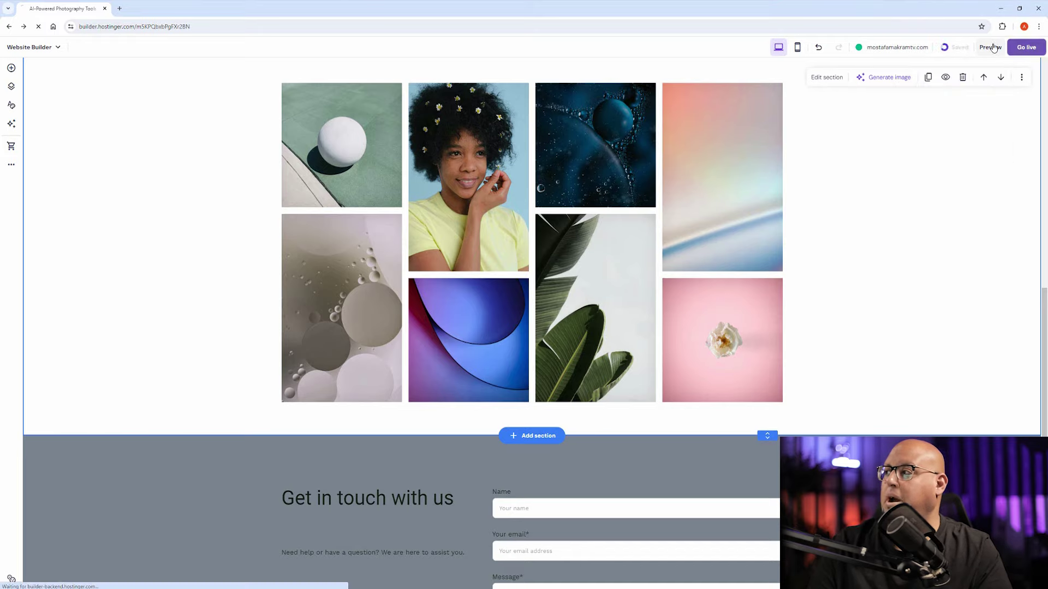
click(993, 50)
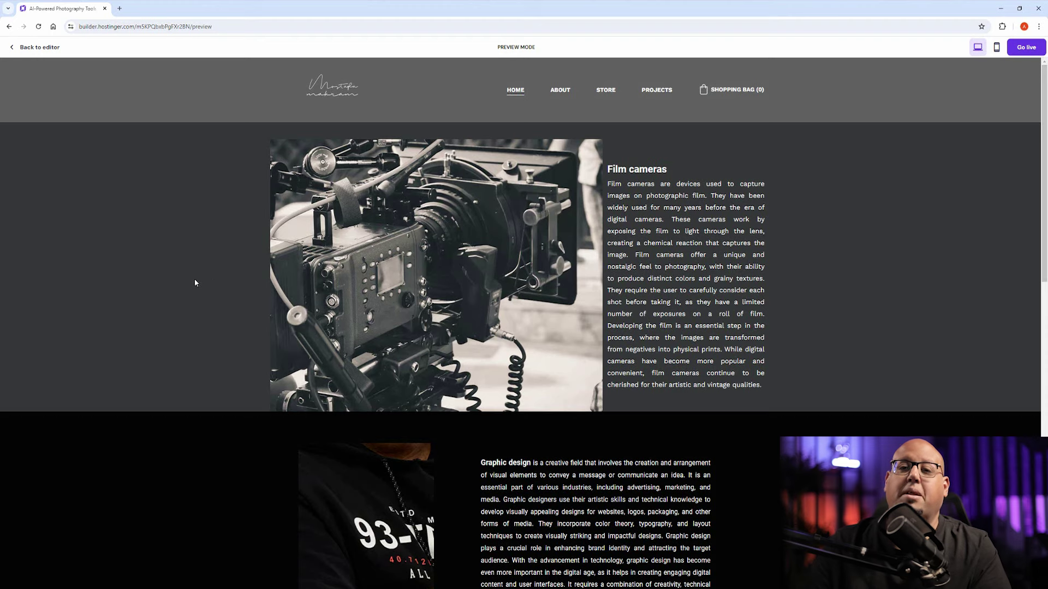
scroll(374, 262, down, 5)
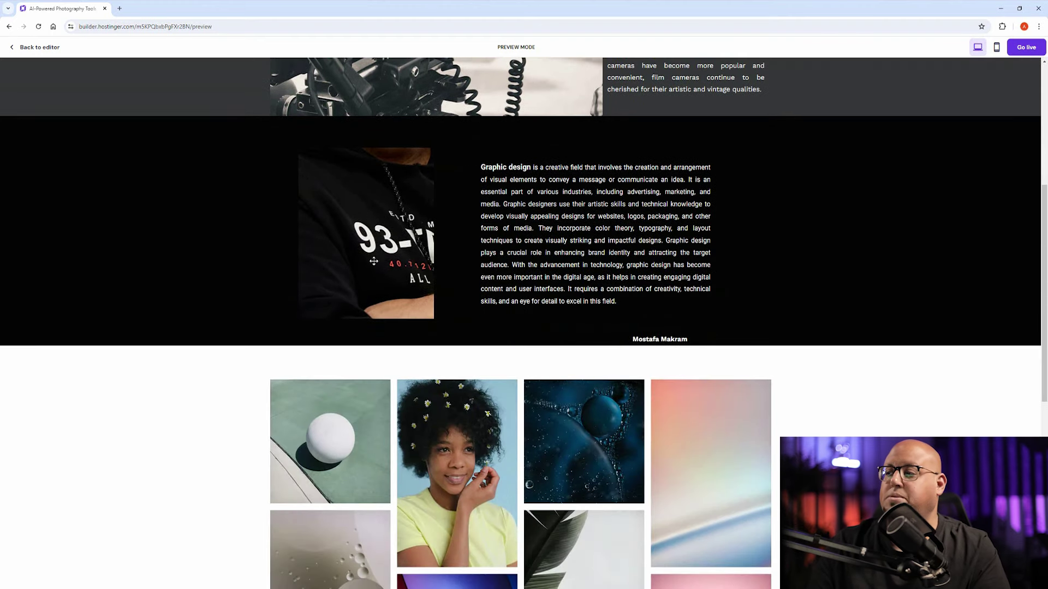
click(381, 214)
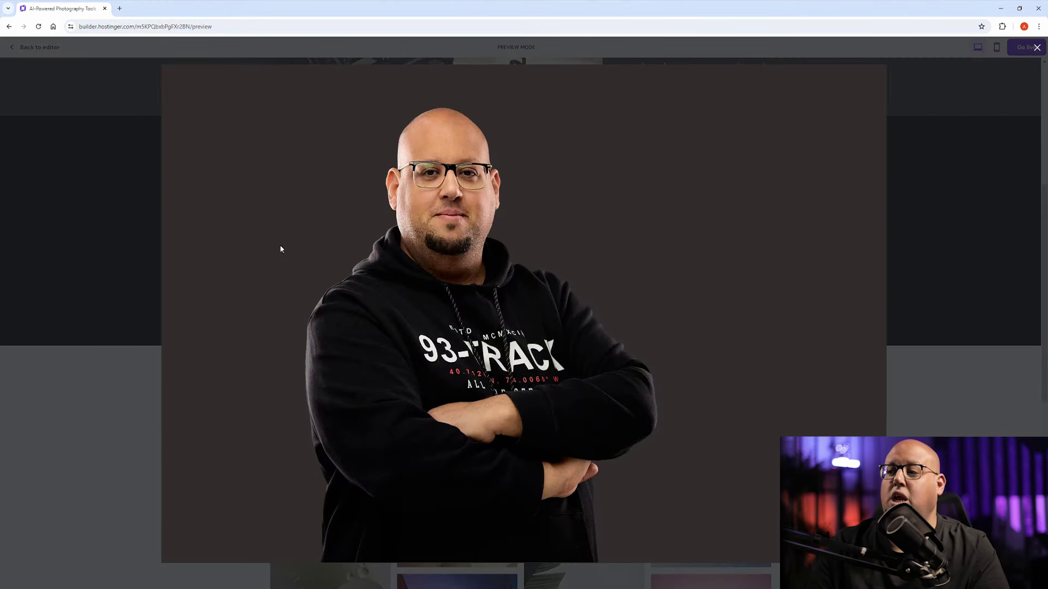
click(105, 204)
scroll(382, 306, down, 3)
scroll(460, 319, up, 8)
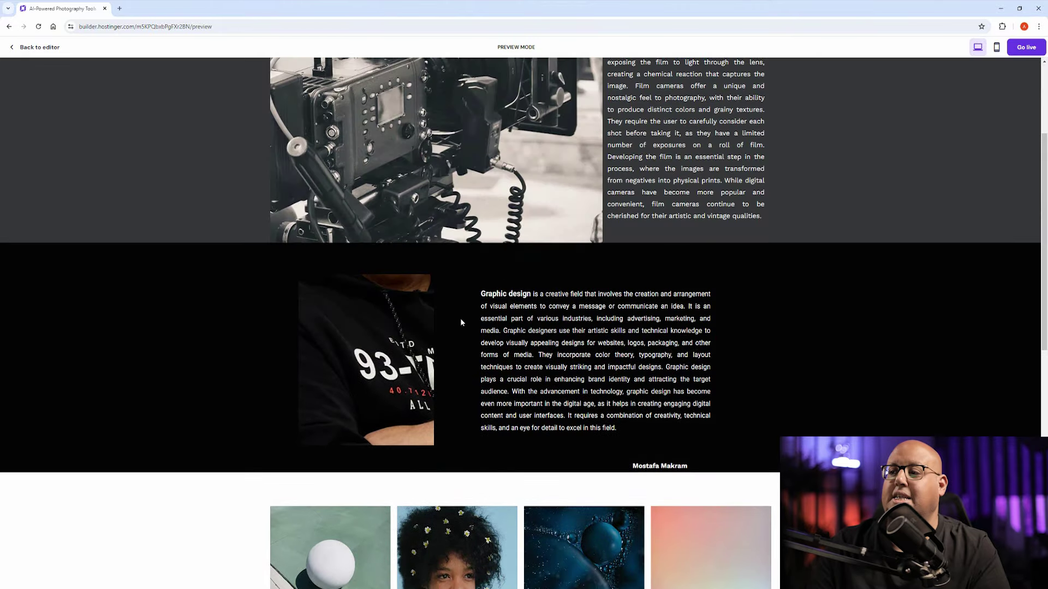
scroll(315, 298, down, 5)
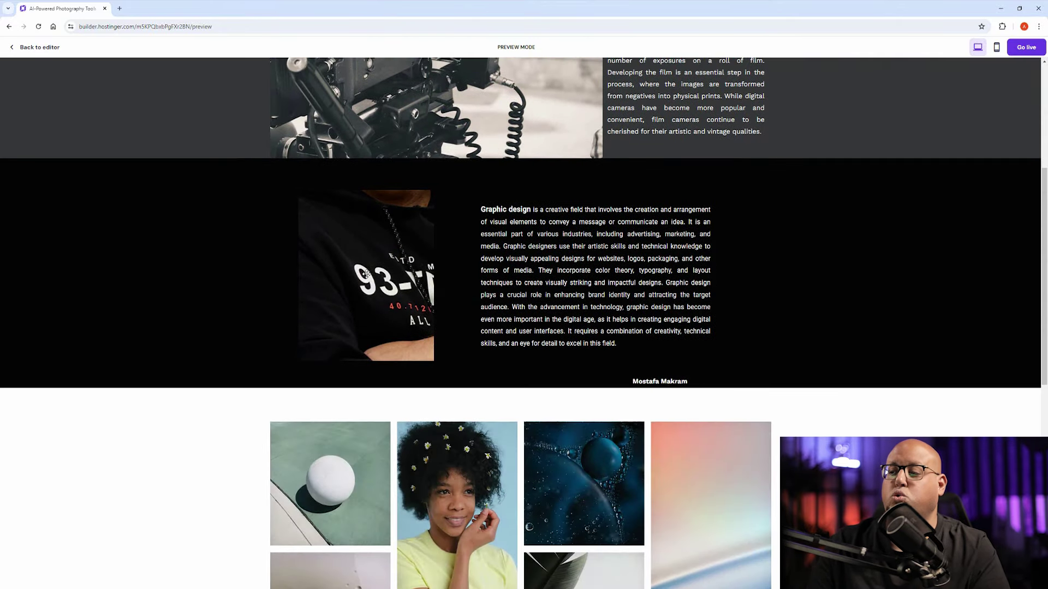
scroll(392, 264, down, 4)
scroll(392, 264, down, 5)
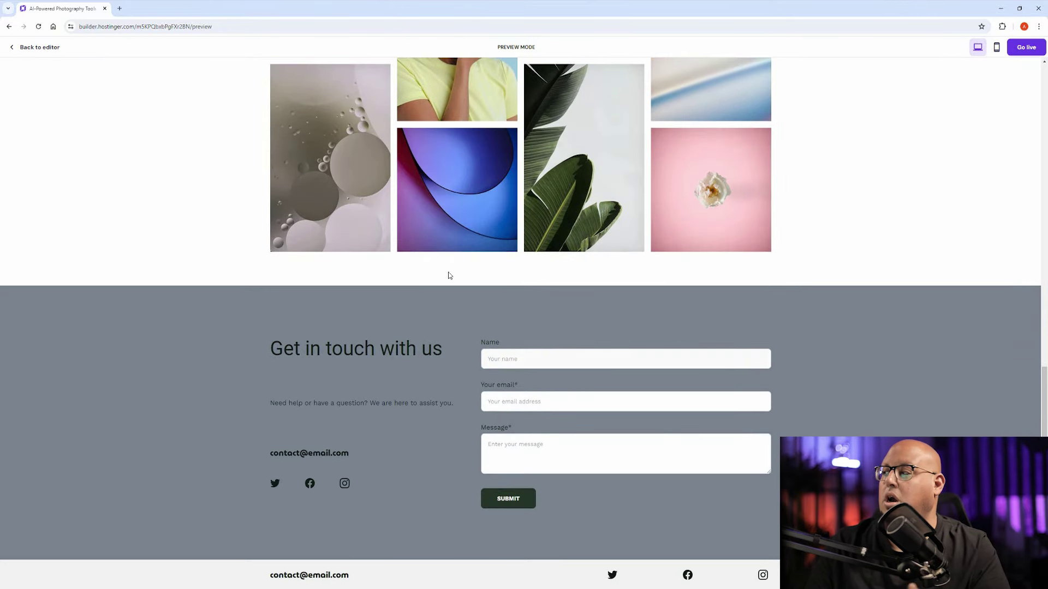
scroll(678, 214, up, 5)
Step: Switch the preview to the mobile layout and scroll through the phone view
click(996, 47)
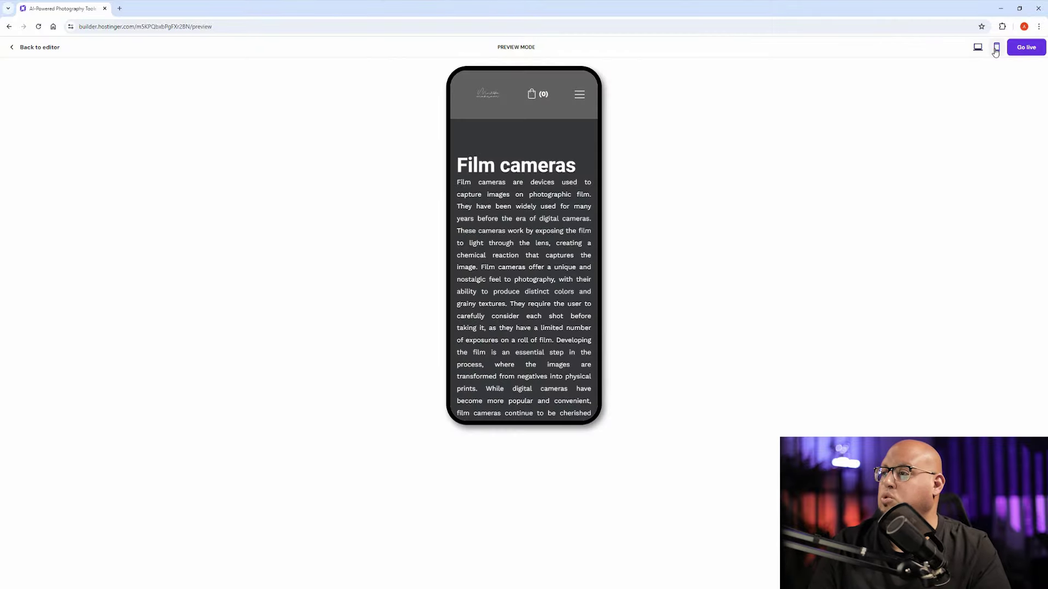
scroll(493, 228, down, 8)
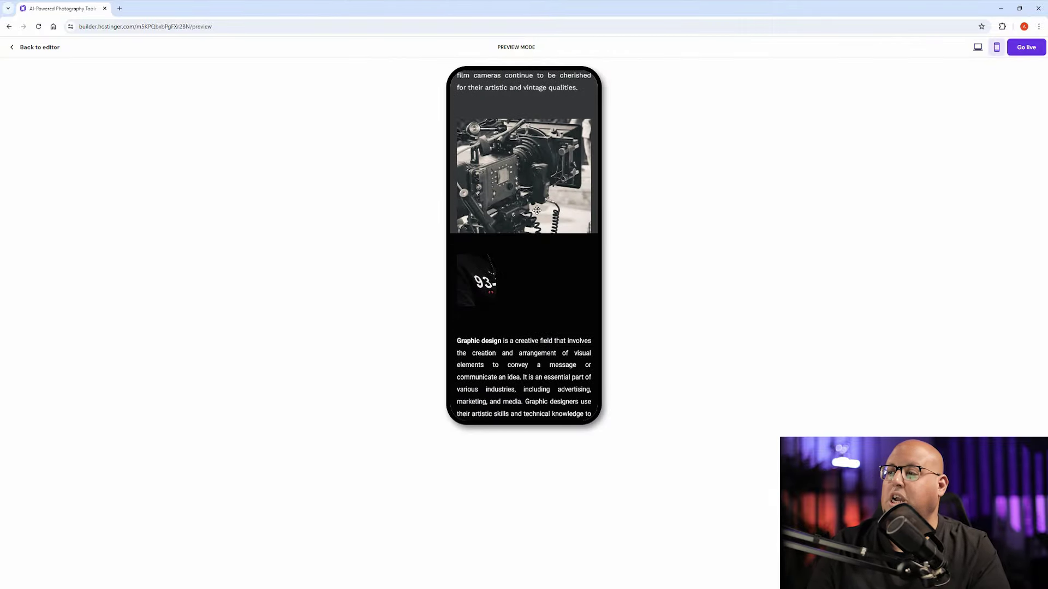
scroll(537, 218, down, 10)
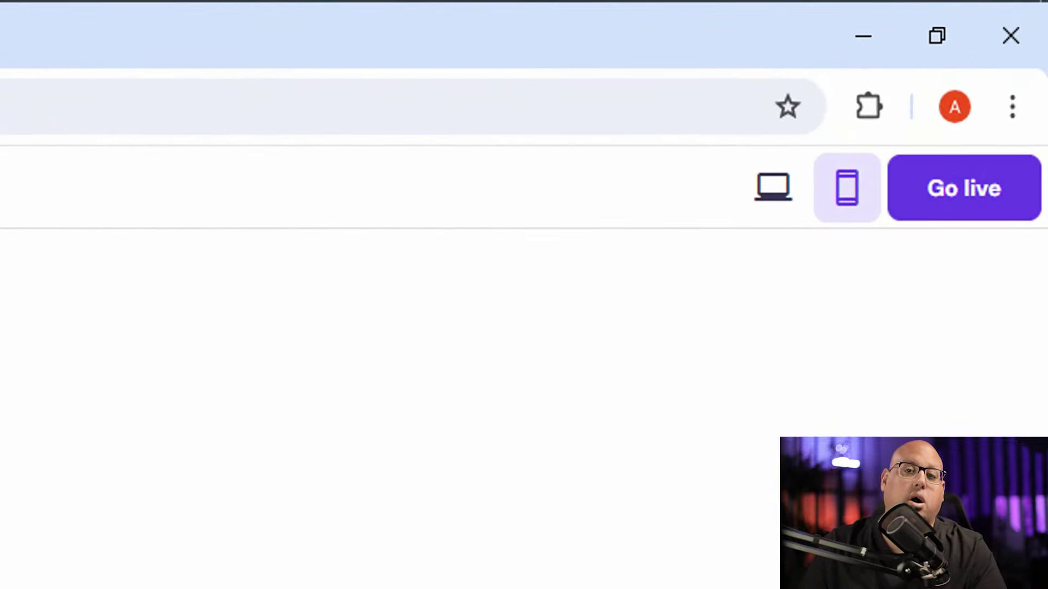
Step: Return to the editor, open Store manager, and enter the store name
click(13, 47)
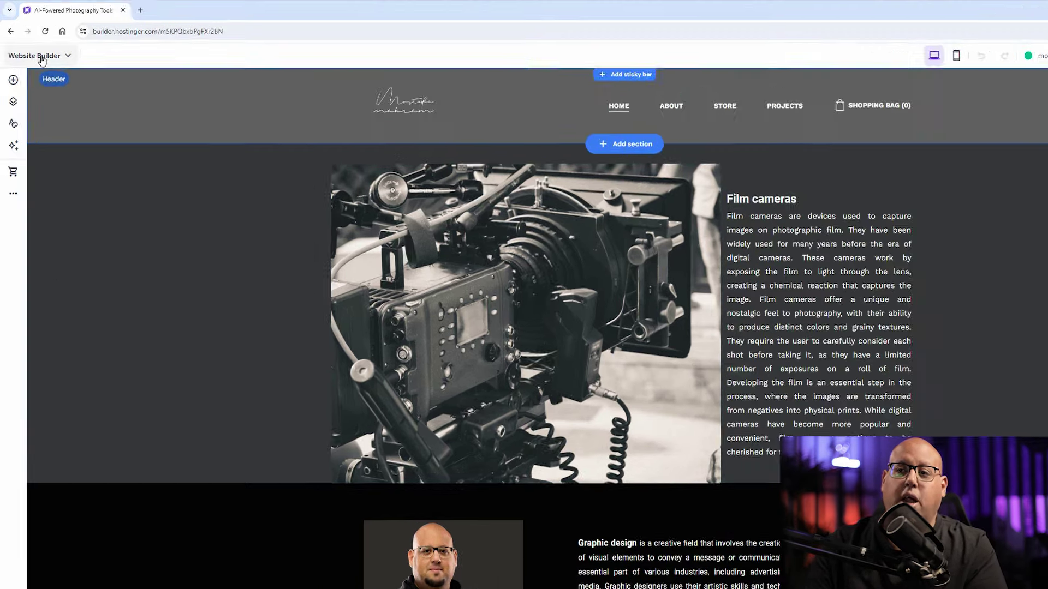
click(42, 59)
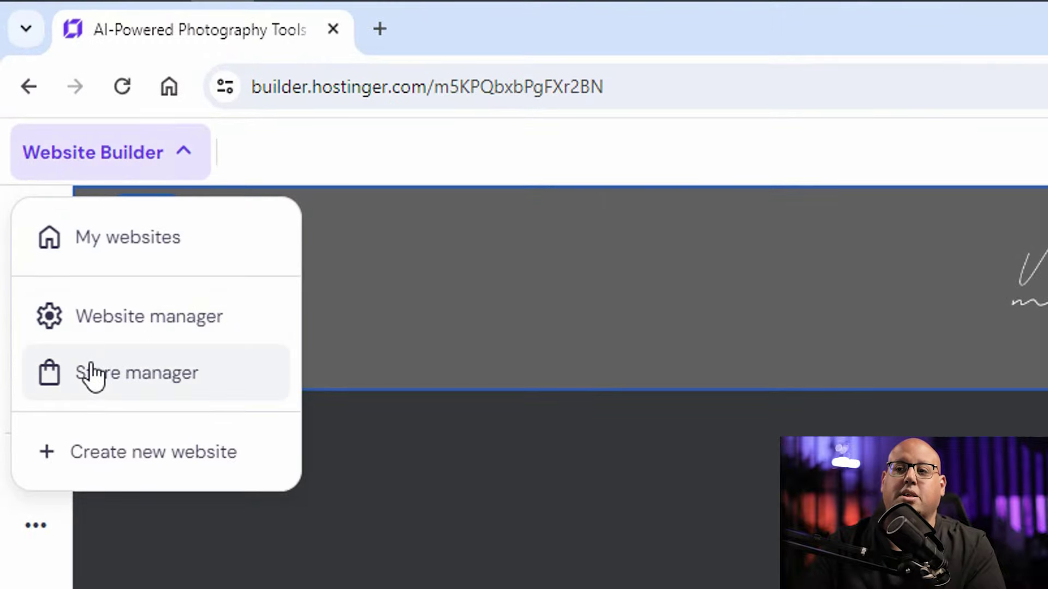
click(124, 389)
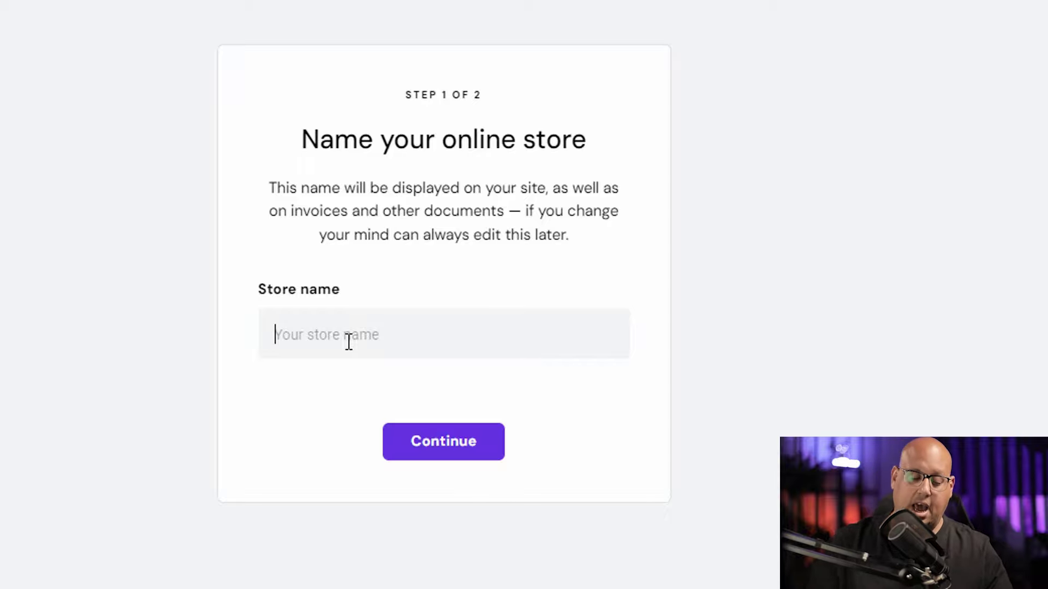
text(mostafa makram)
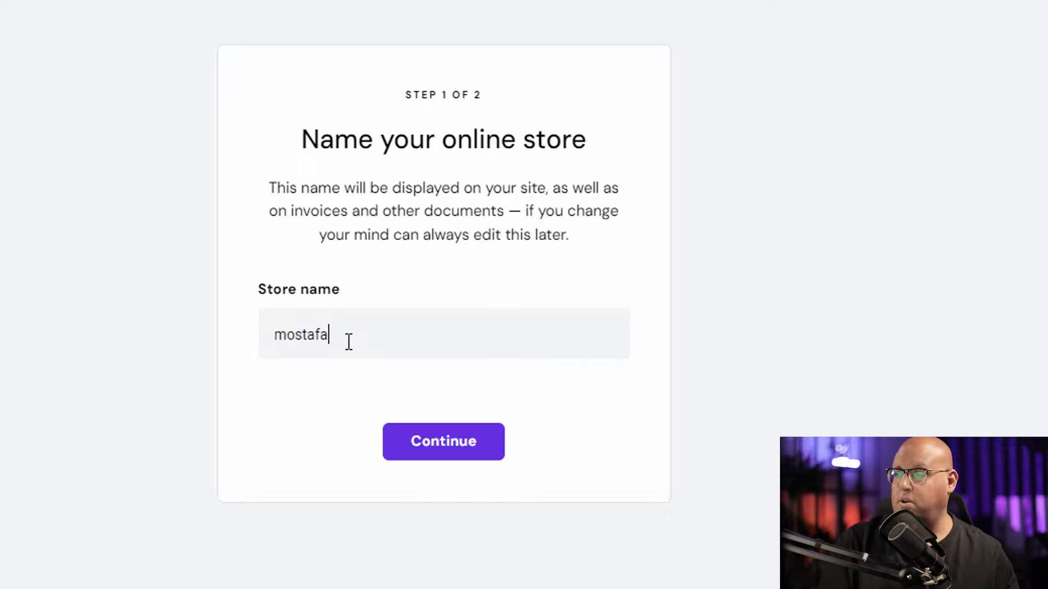
click(450, 453)
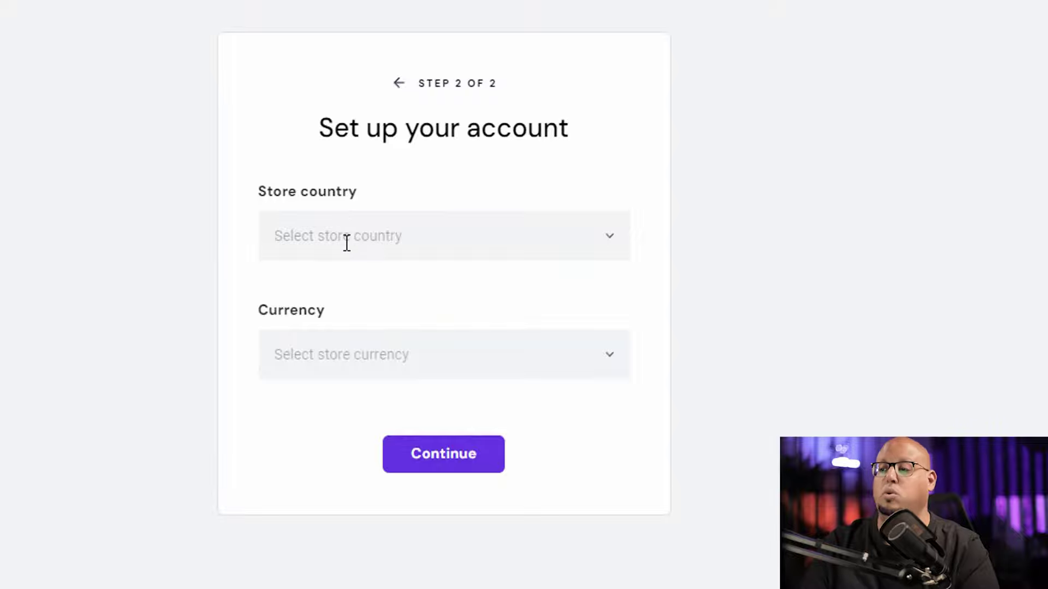
Step: Set Egypt as the store country and USD ($) as the currency to finish setup
click(346, 240)
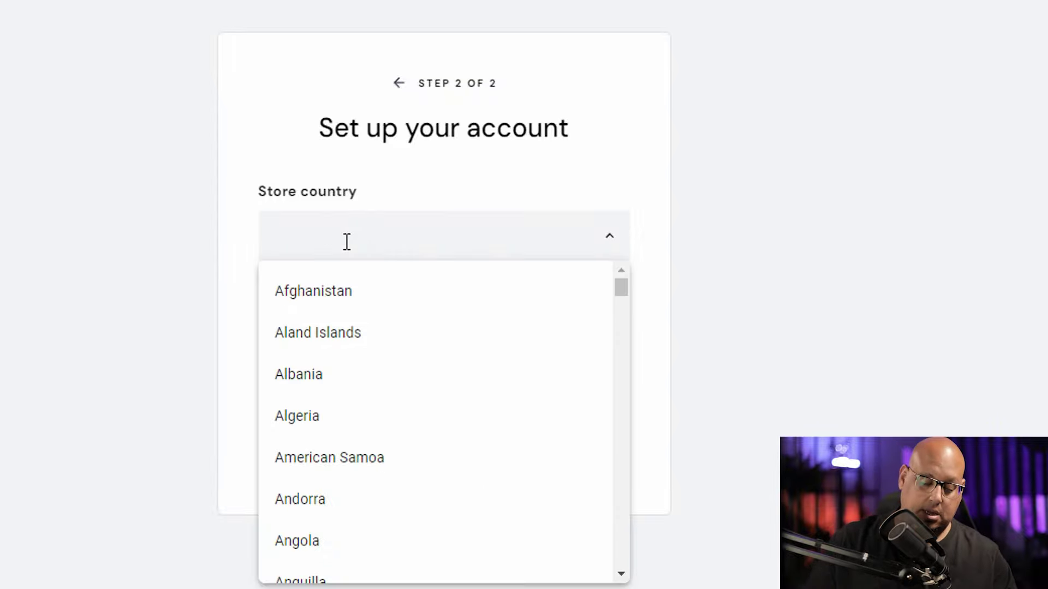
text(E)
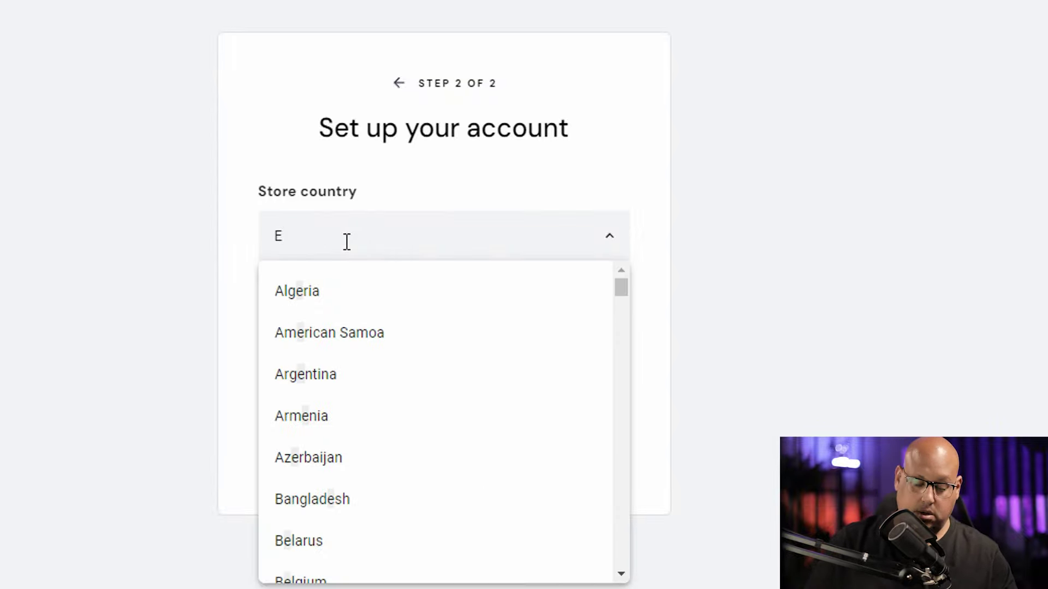
click(326, 355)
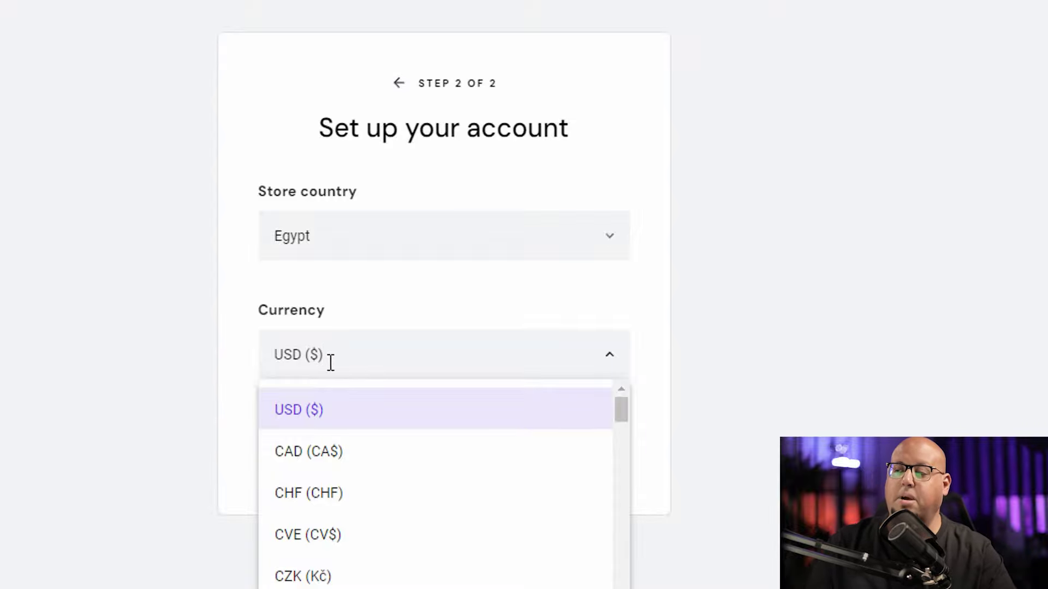
click(814, 348)
click(466, 460)
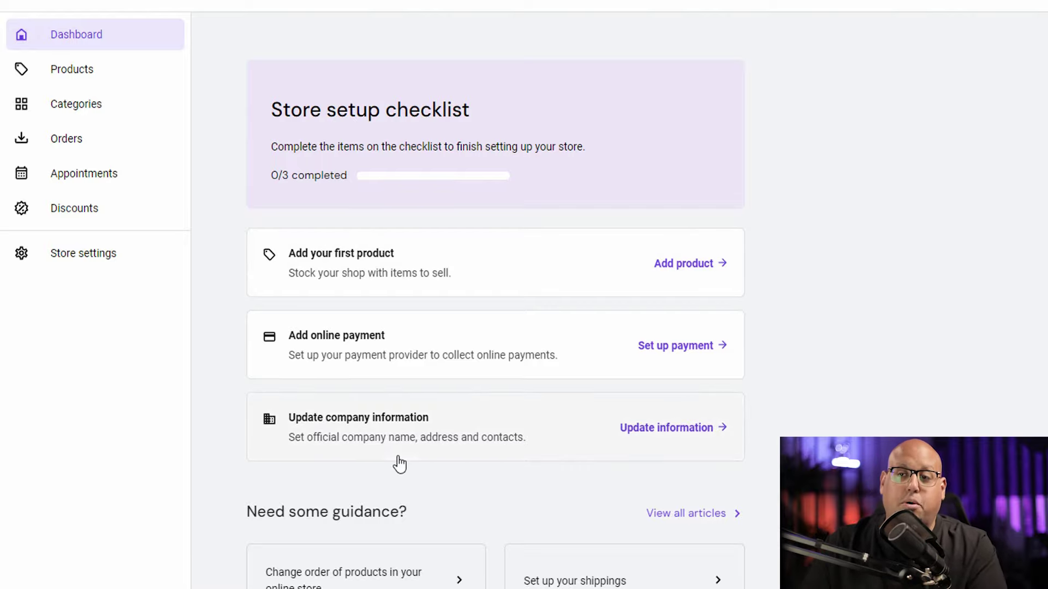
Step: Look over Store settings, then from the Dashboard checklist start adding the first product
click(74, 260)
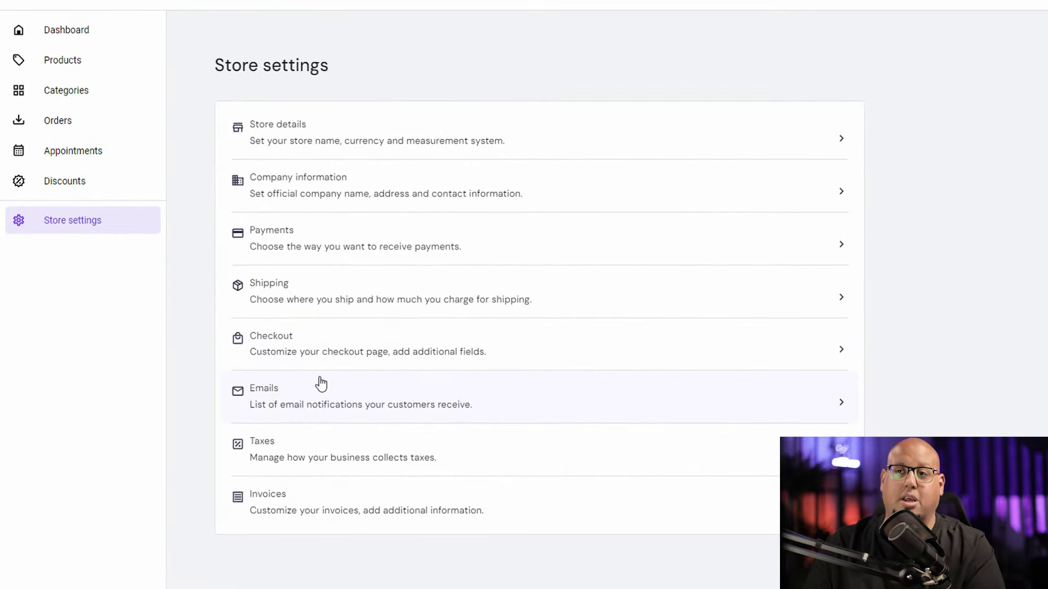
click(85, 32)
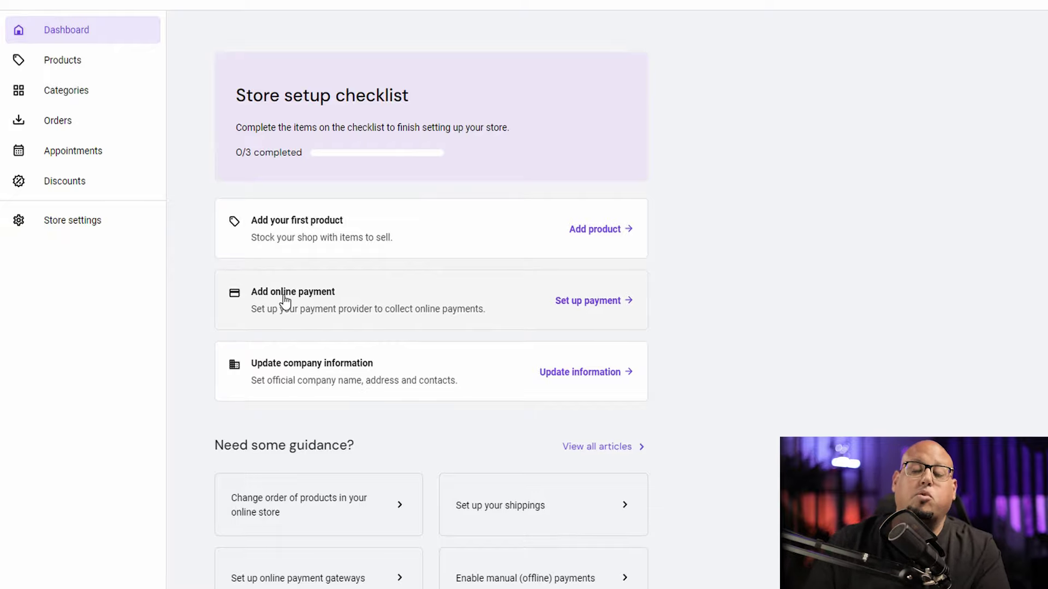
click(591, 233)
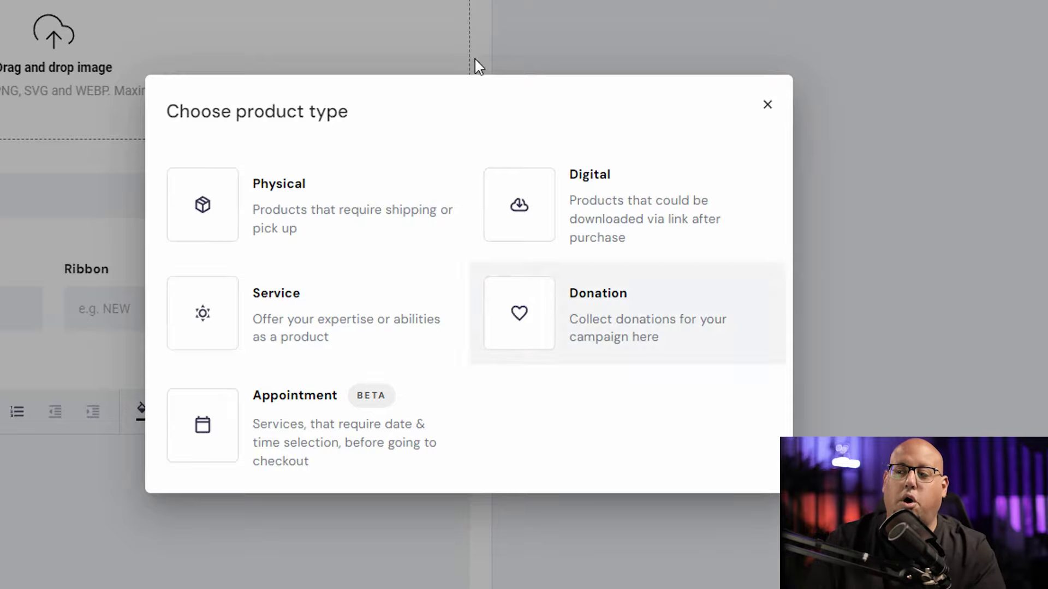
Step: Make the new product a physical item and add six Osmo Pocket camera images
click(278, 217)
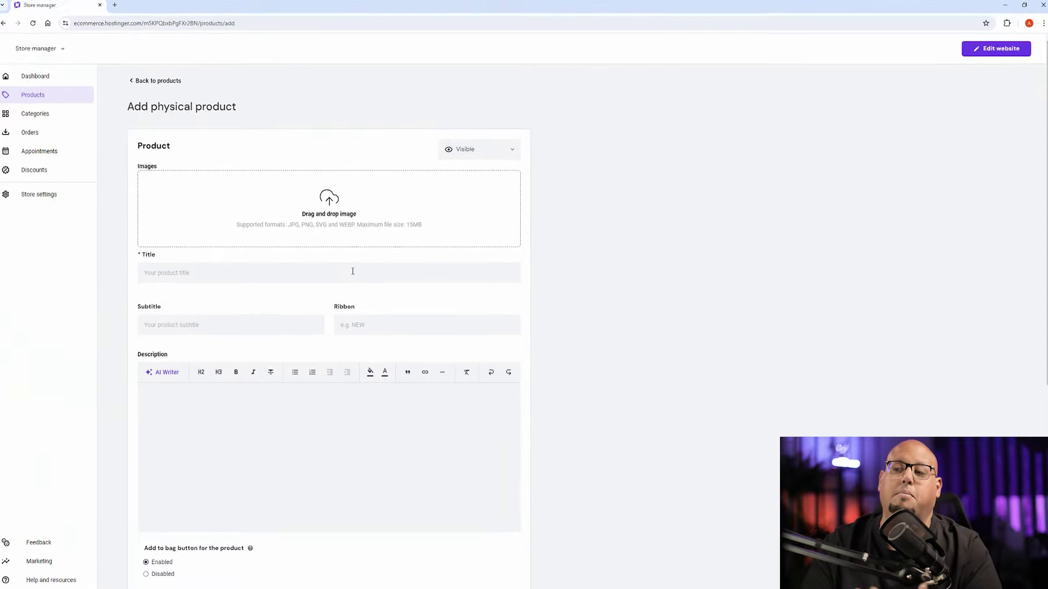
click(61, 72)
drag(290, 52, 574, 129)
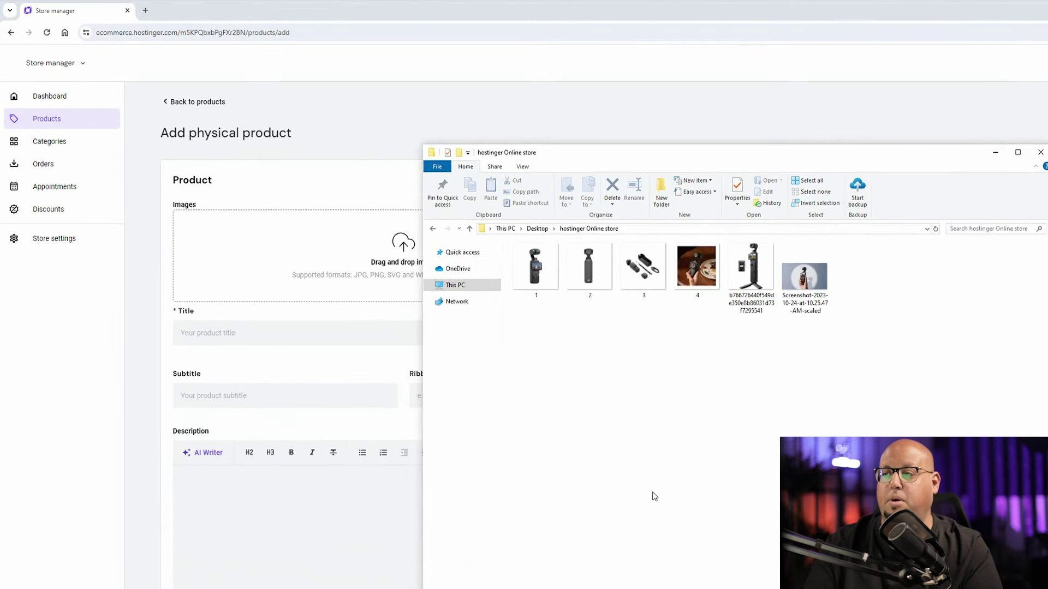
drag(778, 169, 882, 126)
drag(1006, 281, 451, 294)
drag(998, 347, 437, 276)
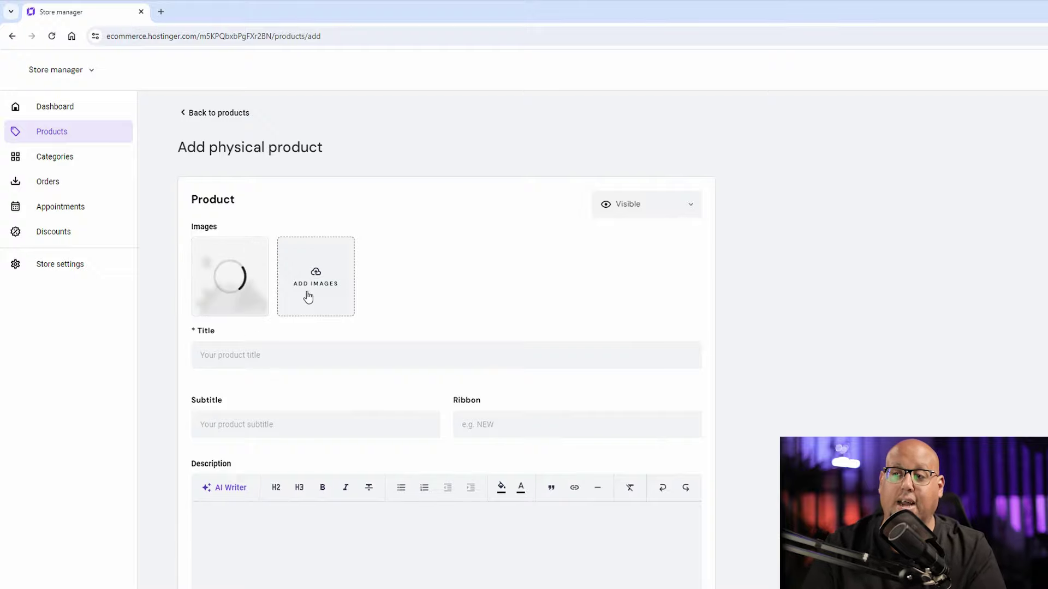
key(alt+Tab)
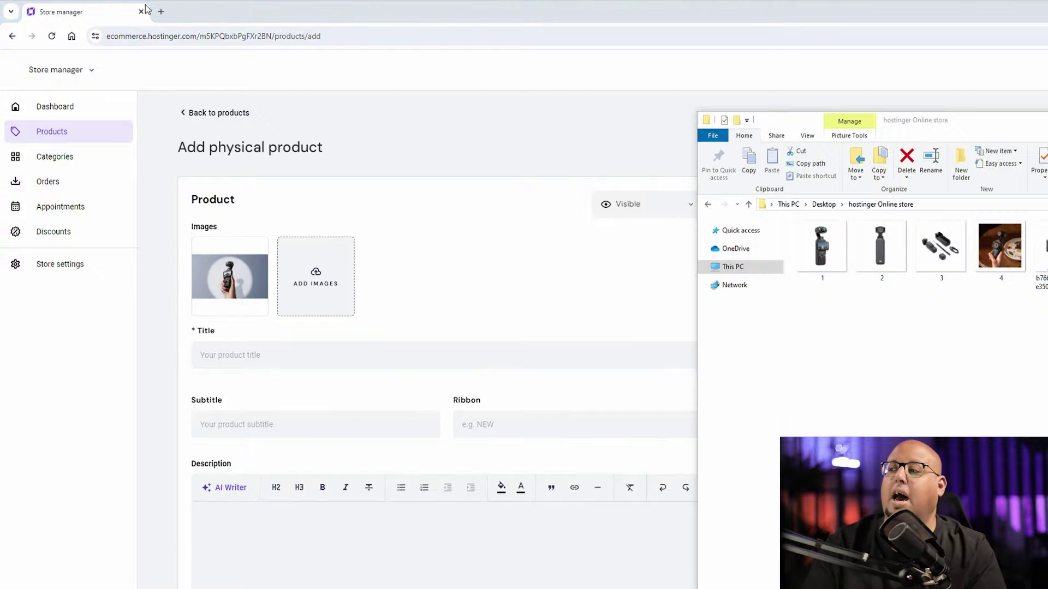
drag(1044, 328, 335, 274)
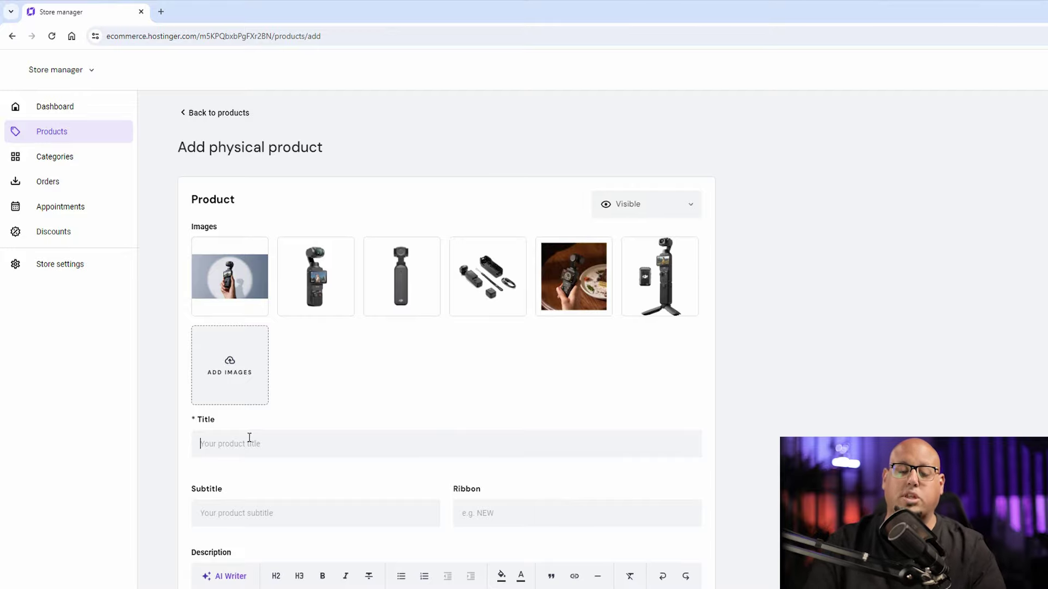
Step: Enter 'osmo pocket 3' as the product title
click(218, 435)
text(osmo pocket 3)
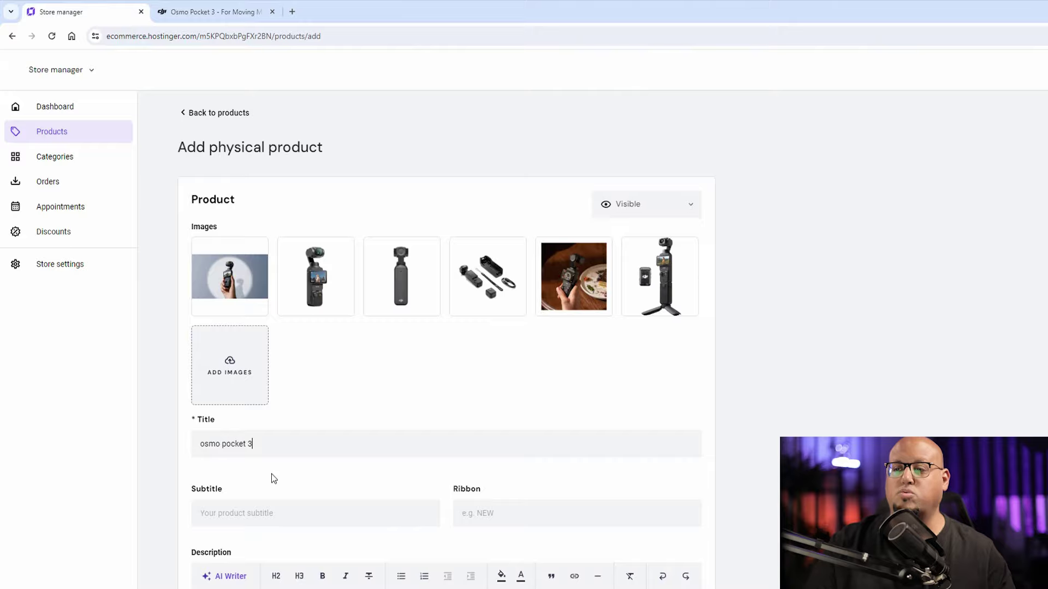
click(227, 510)
scroll(221, 344, down, 2)
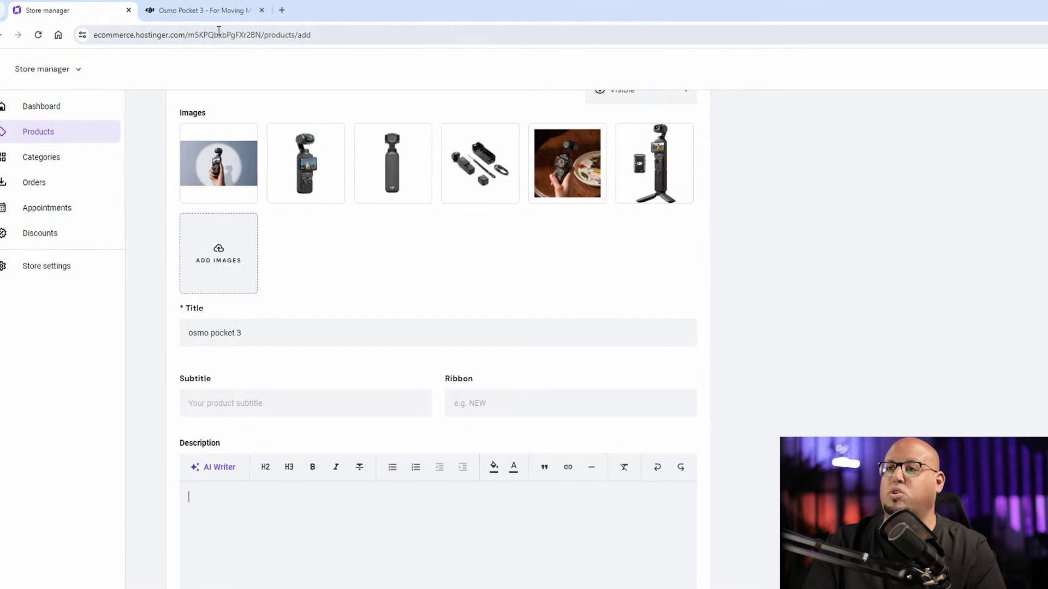
Step: Paste the DJI paragraph about the 1-inch CMOS sensor and 4K/120fps into the product description
click(210, 12)
scroll(547, 486, down, 5)
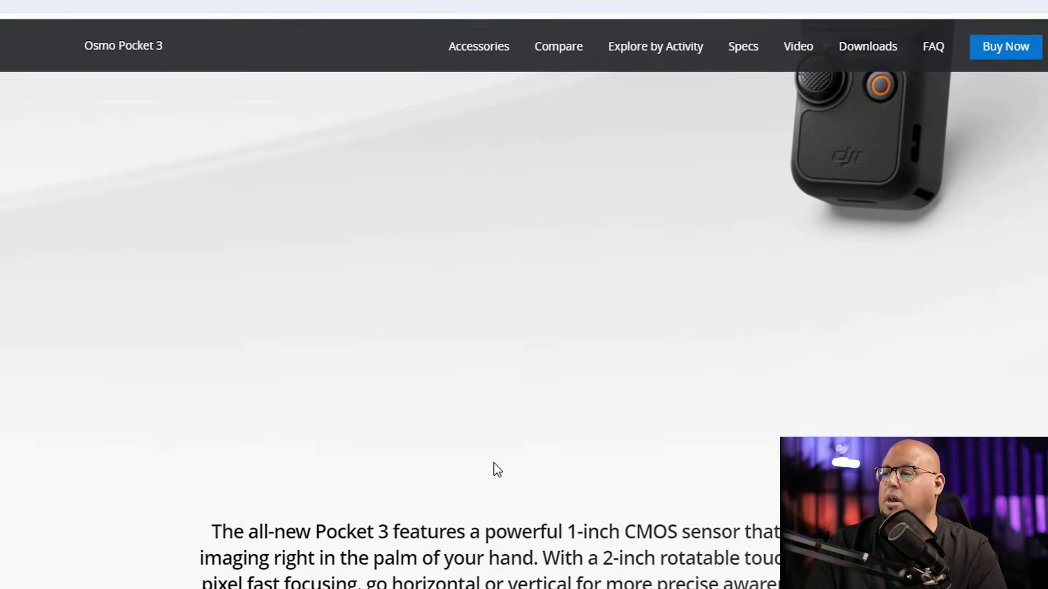
scroll(497, 469, down, 6)
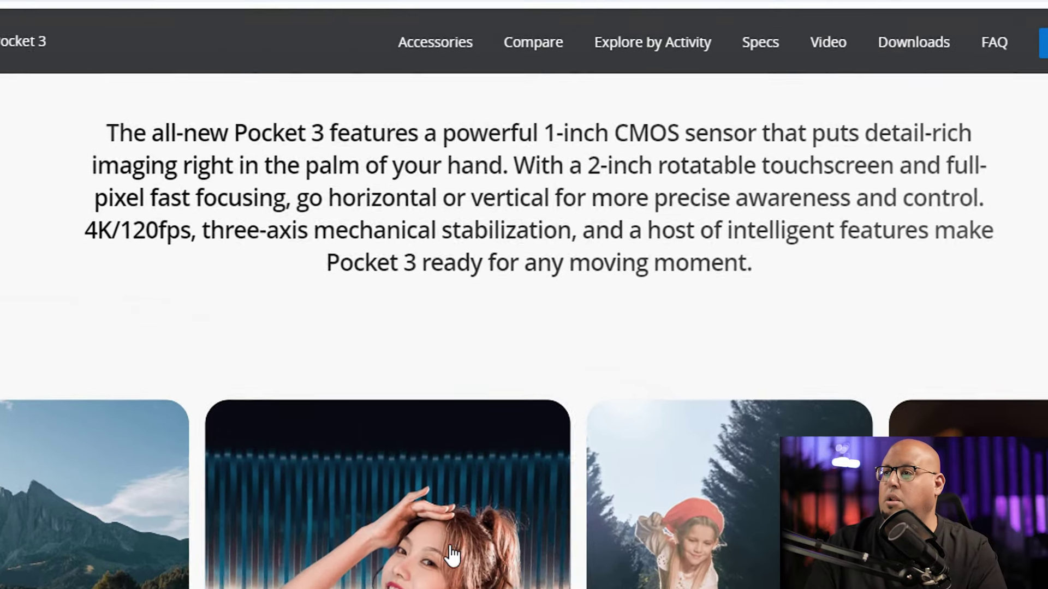
scroll(498, 469, up, 2)
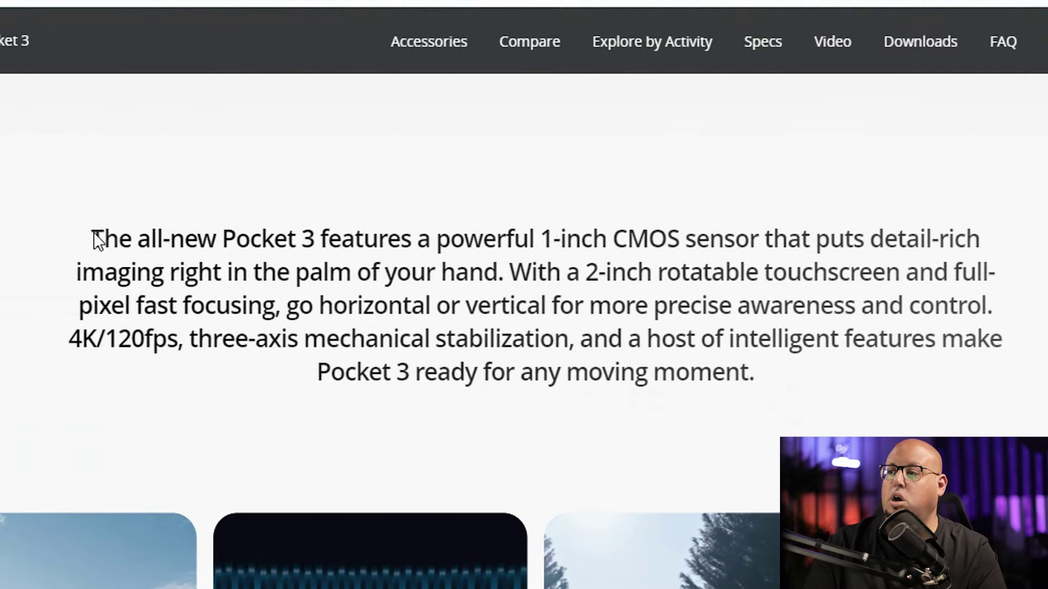
drag(94, 231, 749, 372)
right_click(514, 310)
click(568, 334)
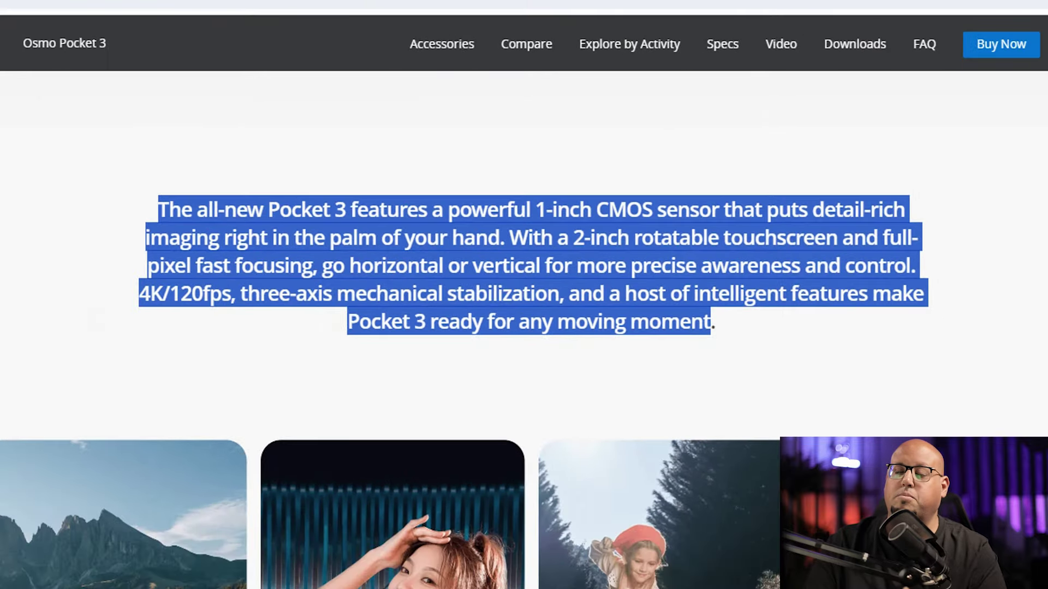
click(62, 9)
click(276, 393)
key(ctrl+v)
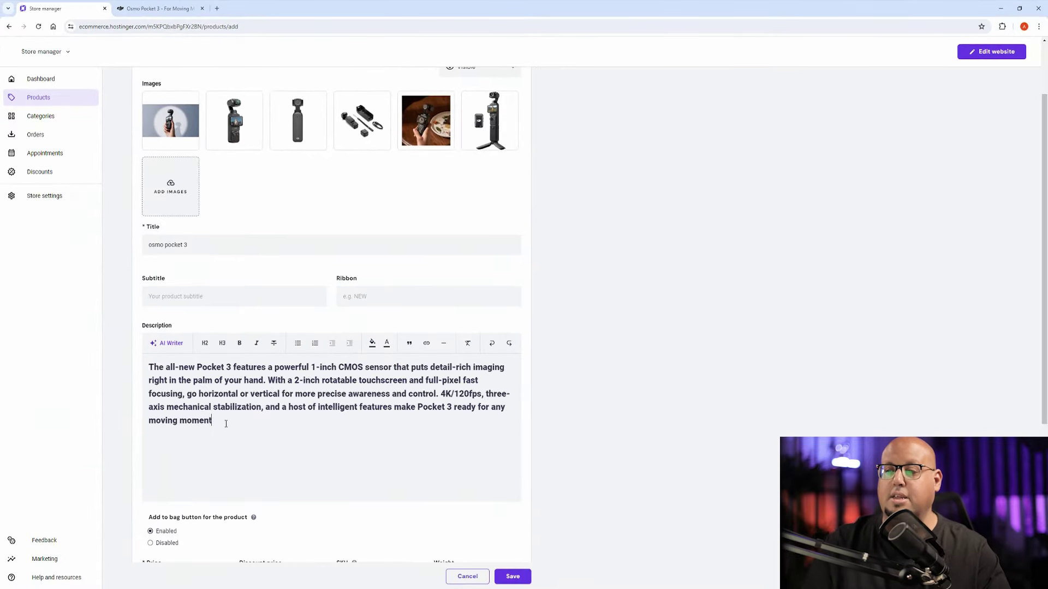
Step: Set the product price to $800
scroll(207, 398, down, 3)
scroll(203, 373, down, 2)
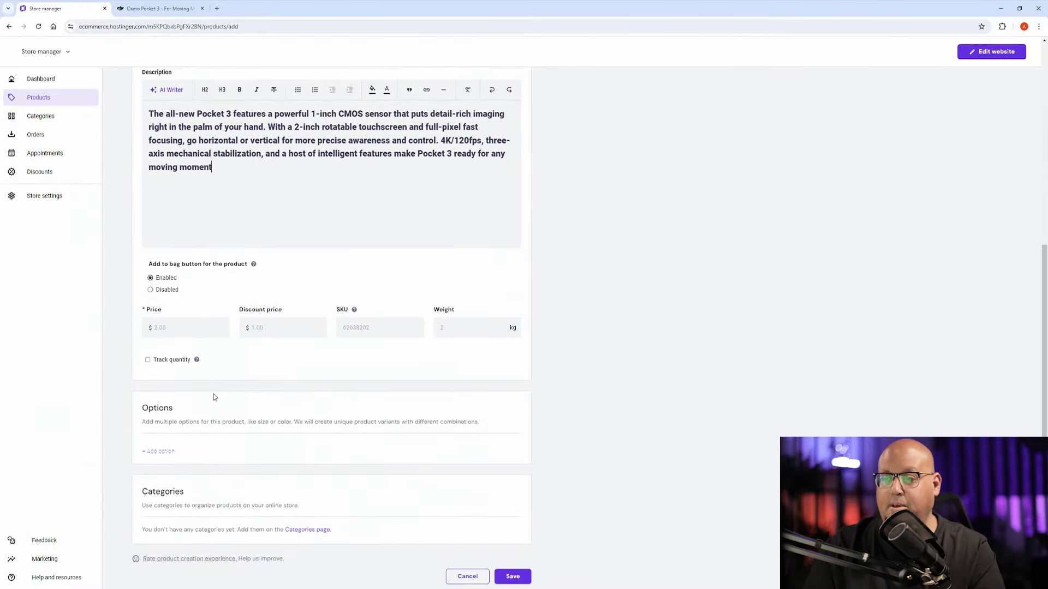
click(212, 330)
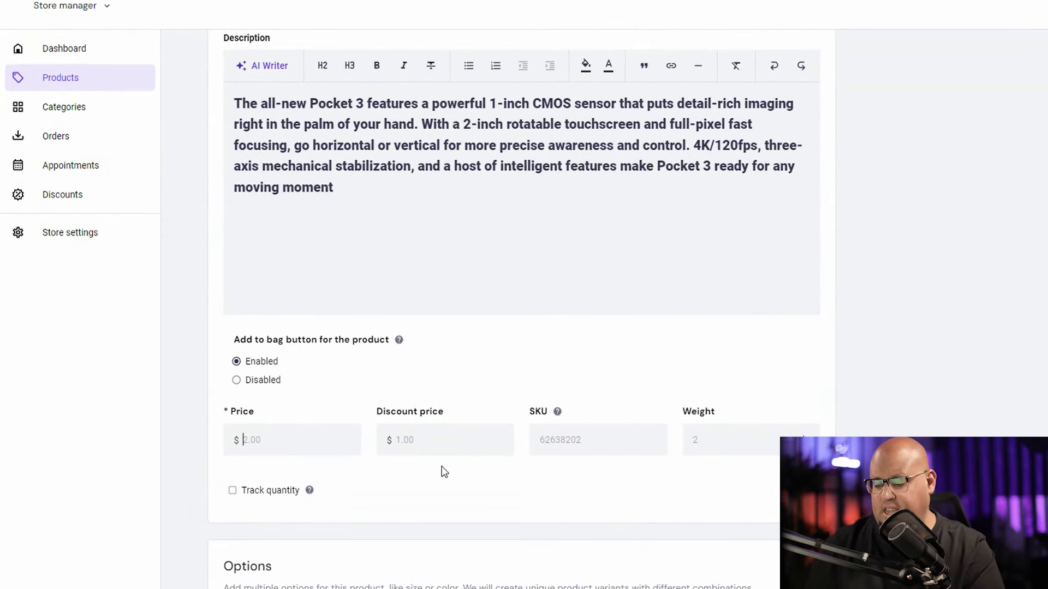
text(800)
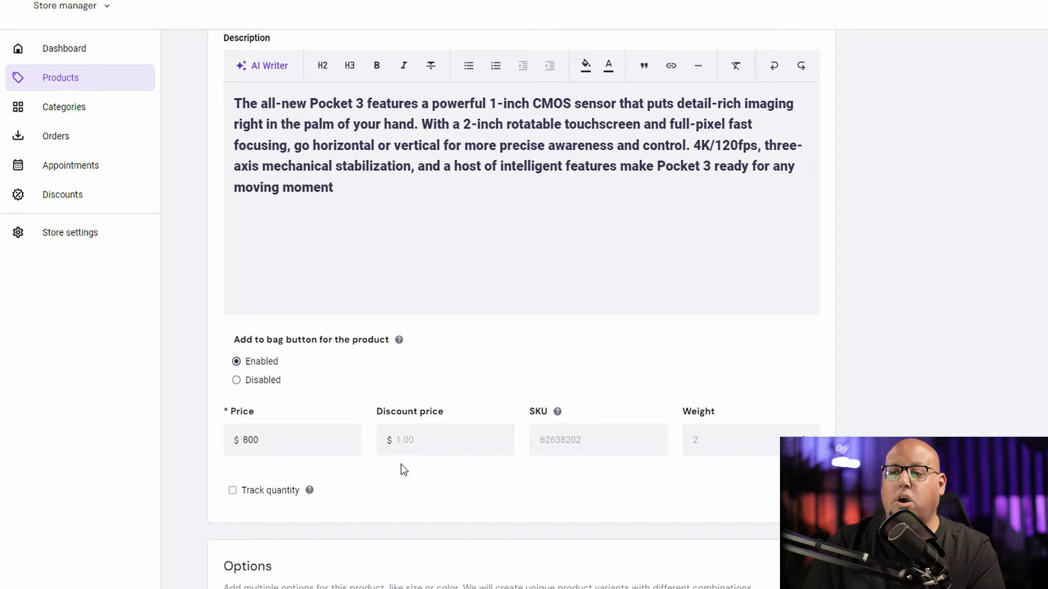
scroll(485, 469, down, 1)
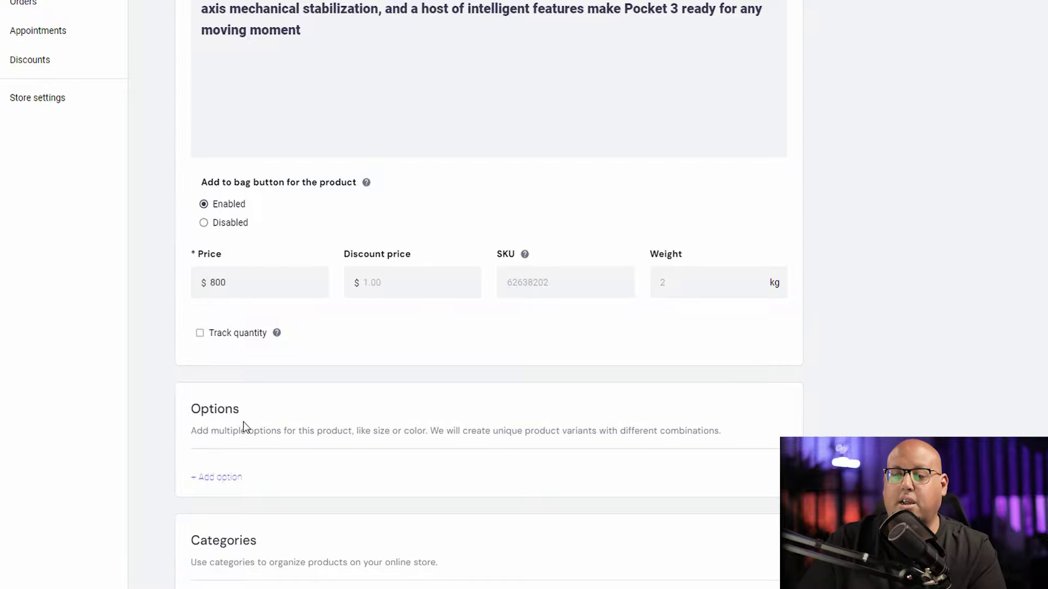
Step: Add a product option 'compo' with the single selection 'red' and save it
click(208, 483)
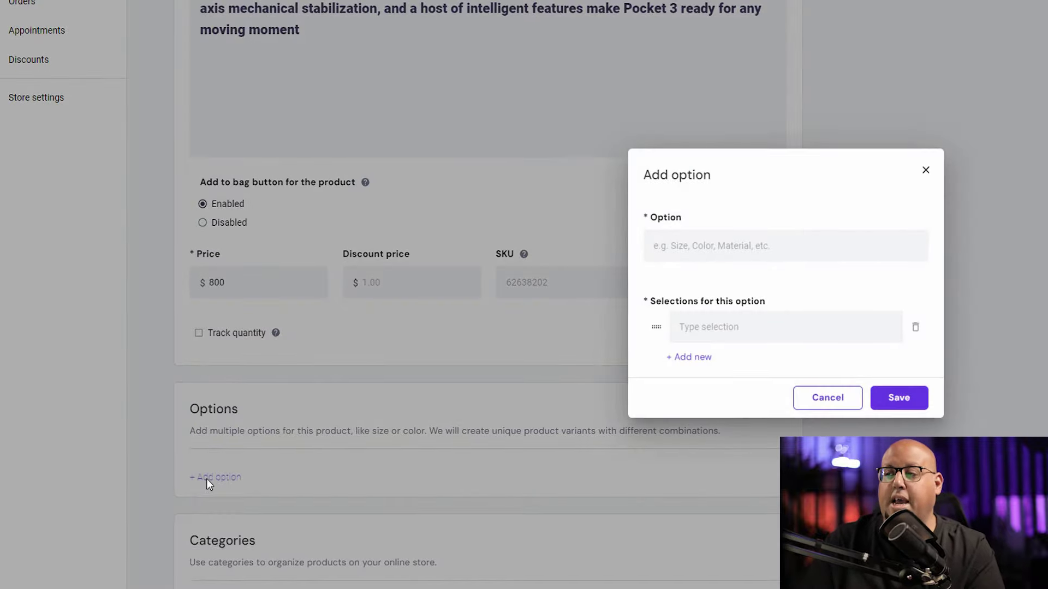
text(compo)
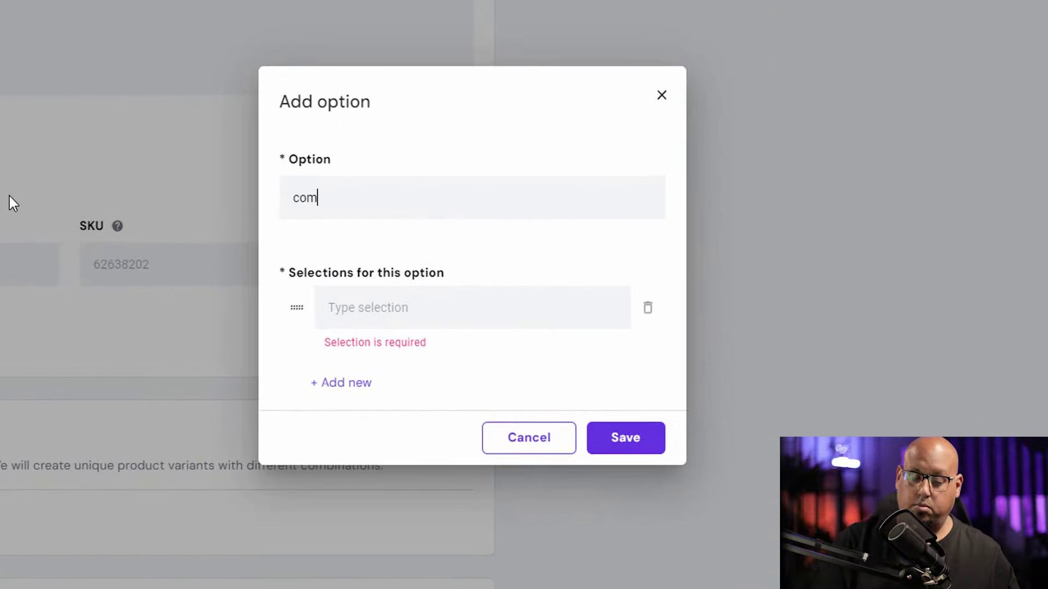
key(Tab)
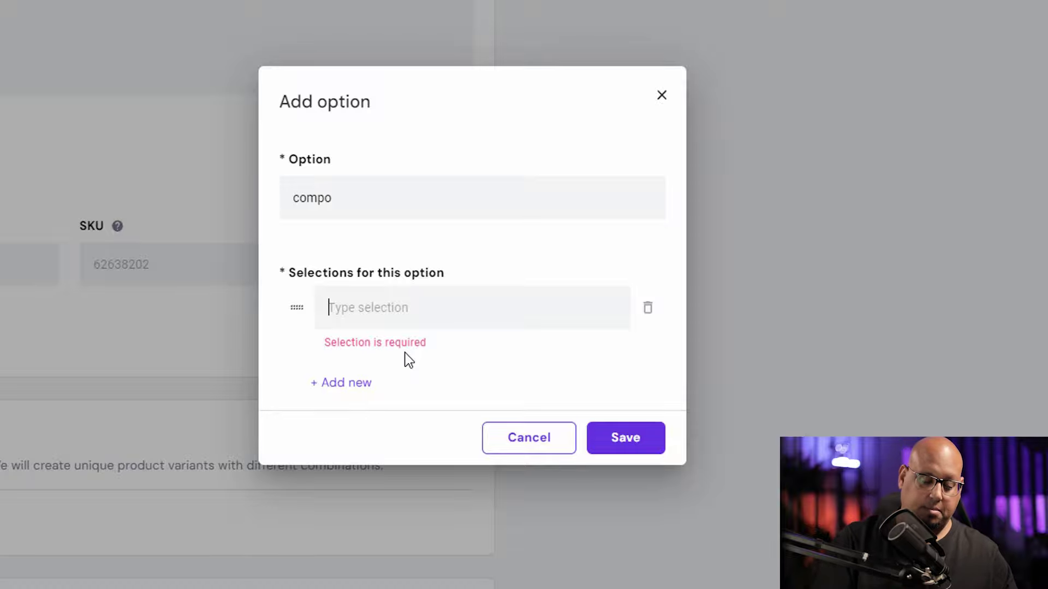
text(re)
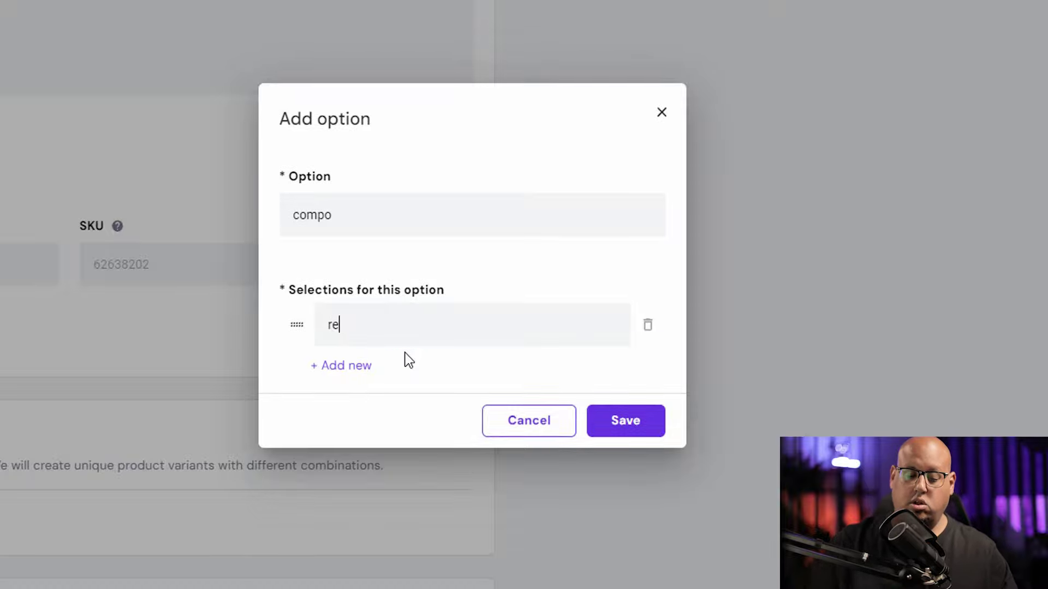
text(d)
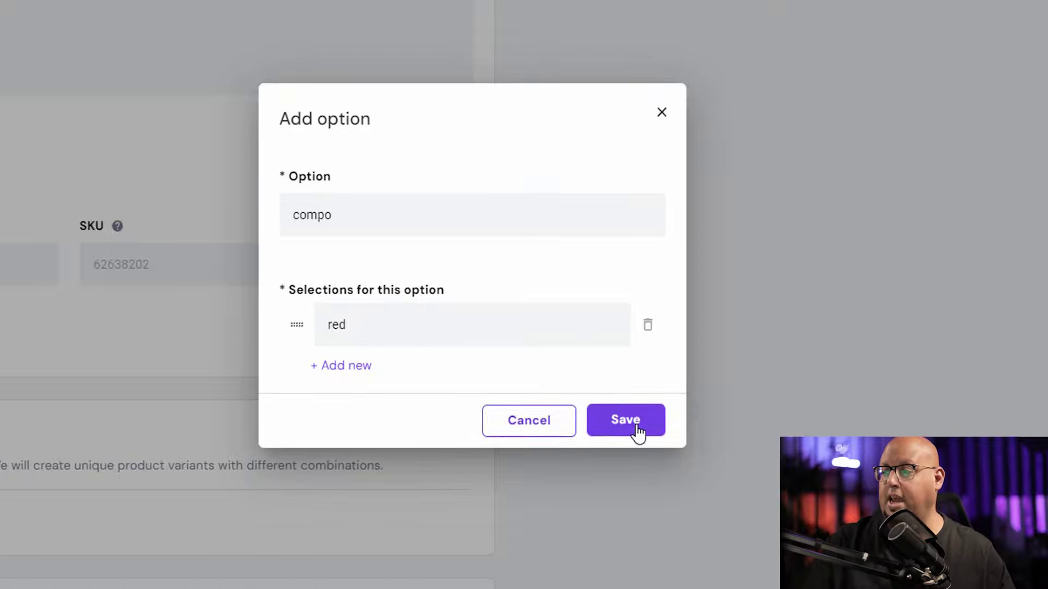
click(637, 431)
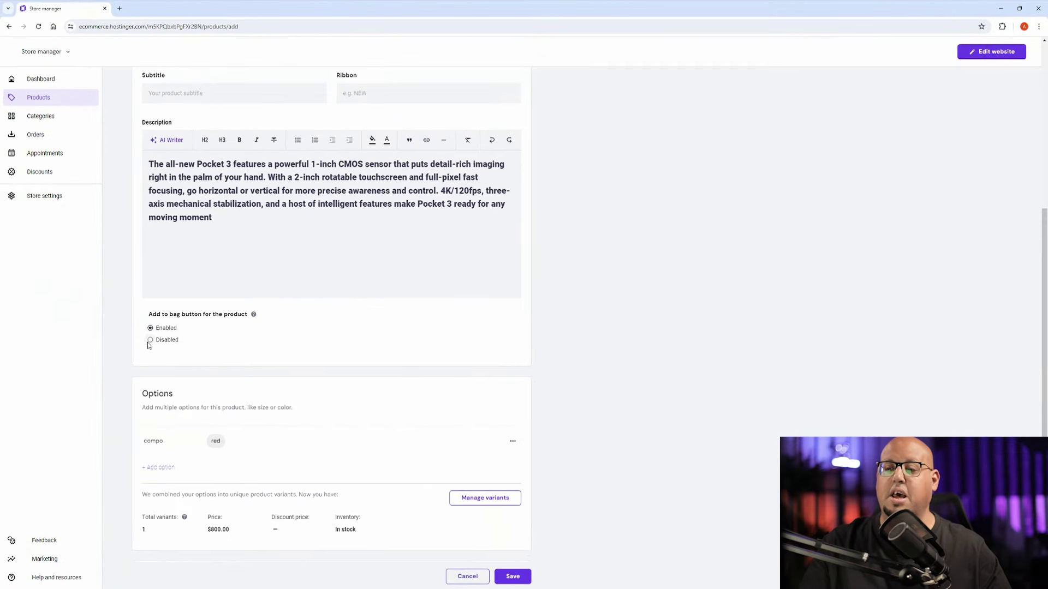
scroll(268, 402, down, 2)
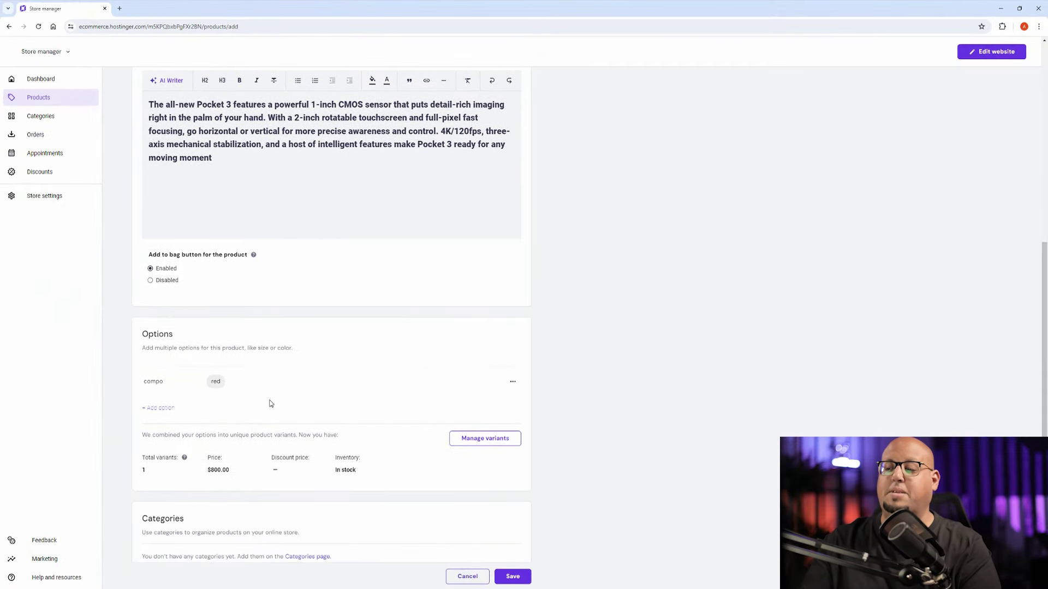
Step: Save the osmo pocket 3 product and open its product page in the website editor
click(519, 577)
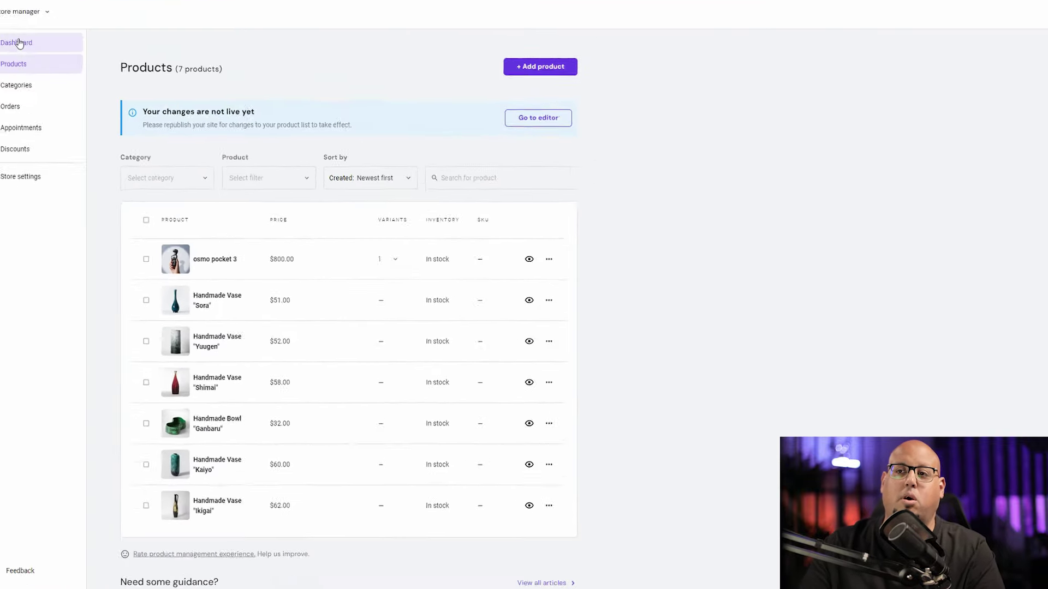
click(19, 43)
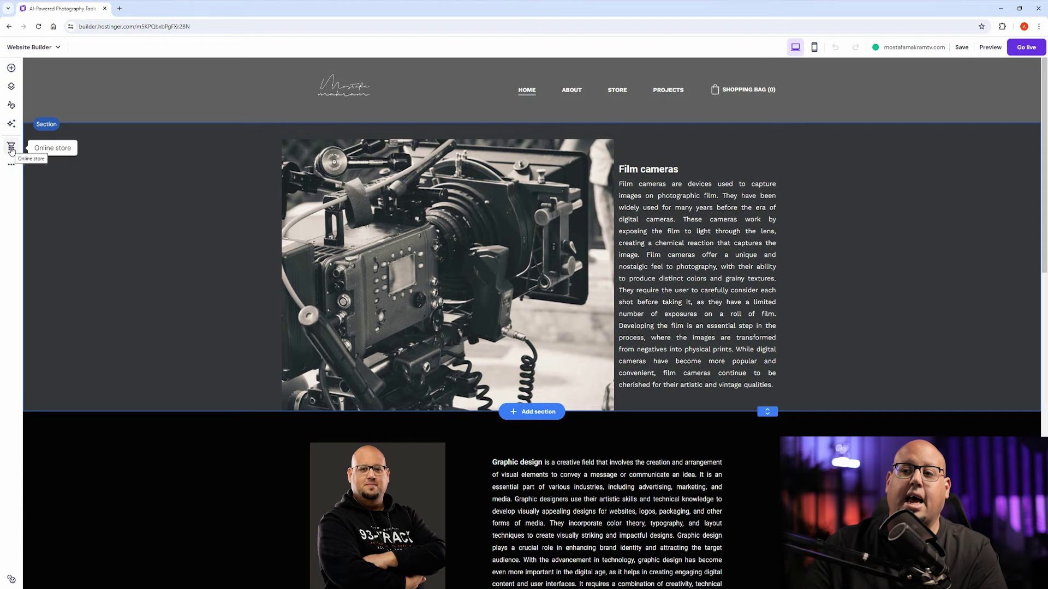
click(11, 149)
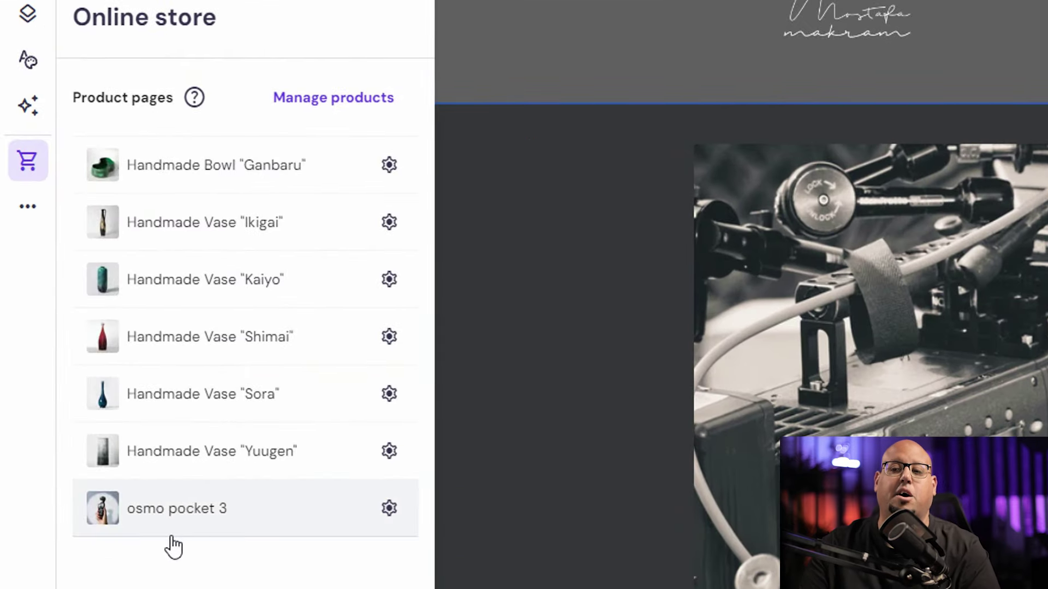
click(196, 516)
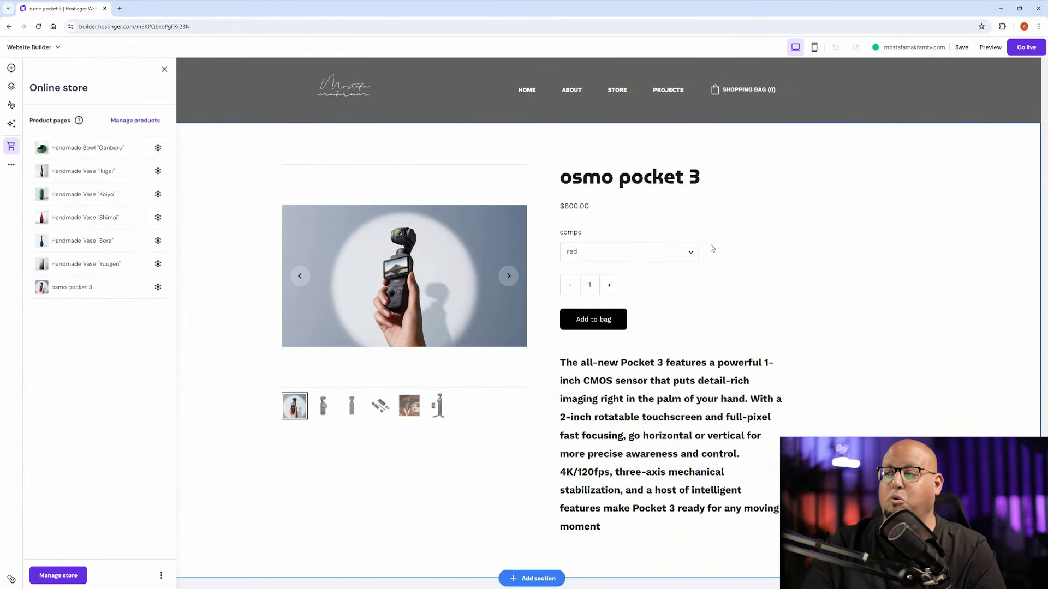
click(1041, 296)
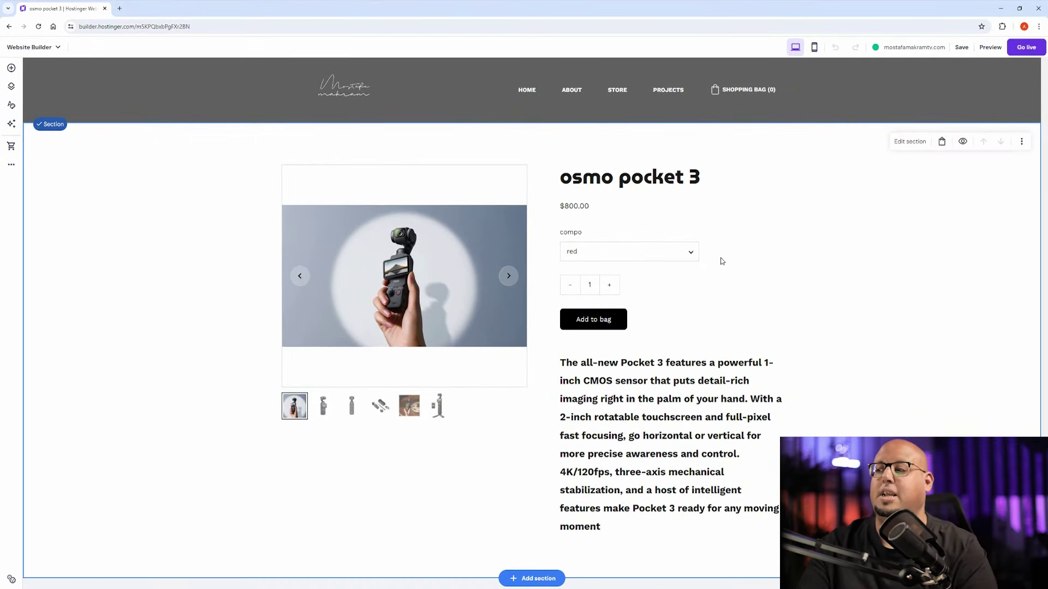
Step: Check that the compo dropdown offers only 'red', then open the Website Builder menu
click(686, 255)
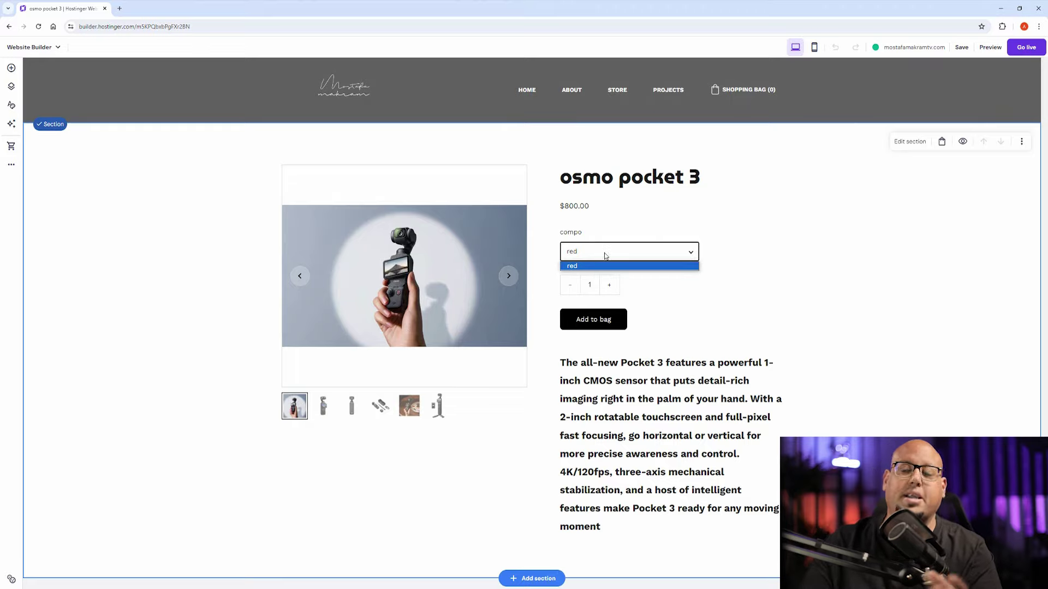
click(642, 251)
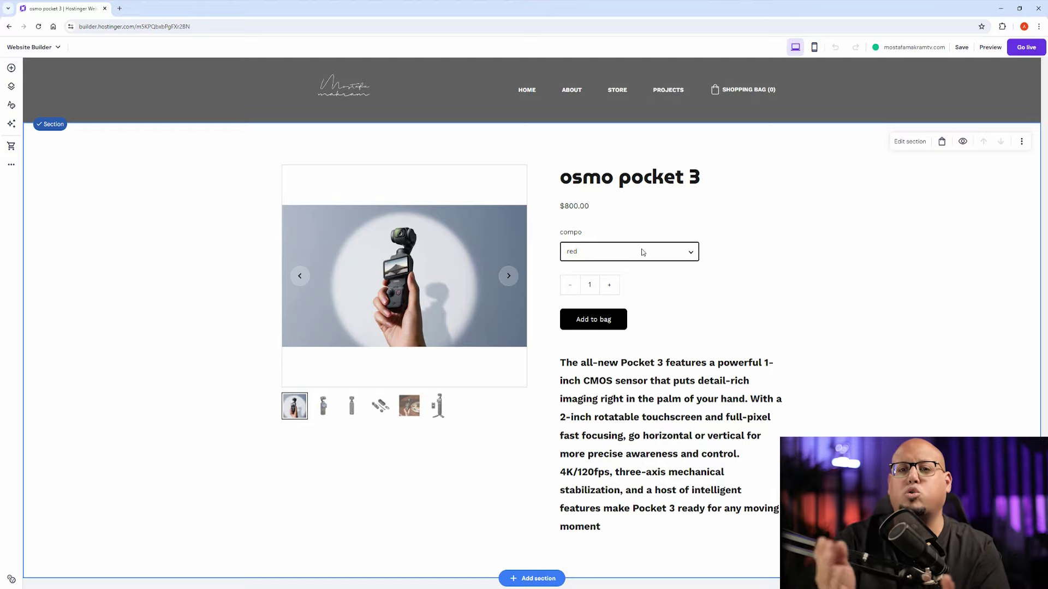
click(642, 251)
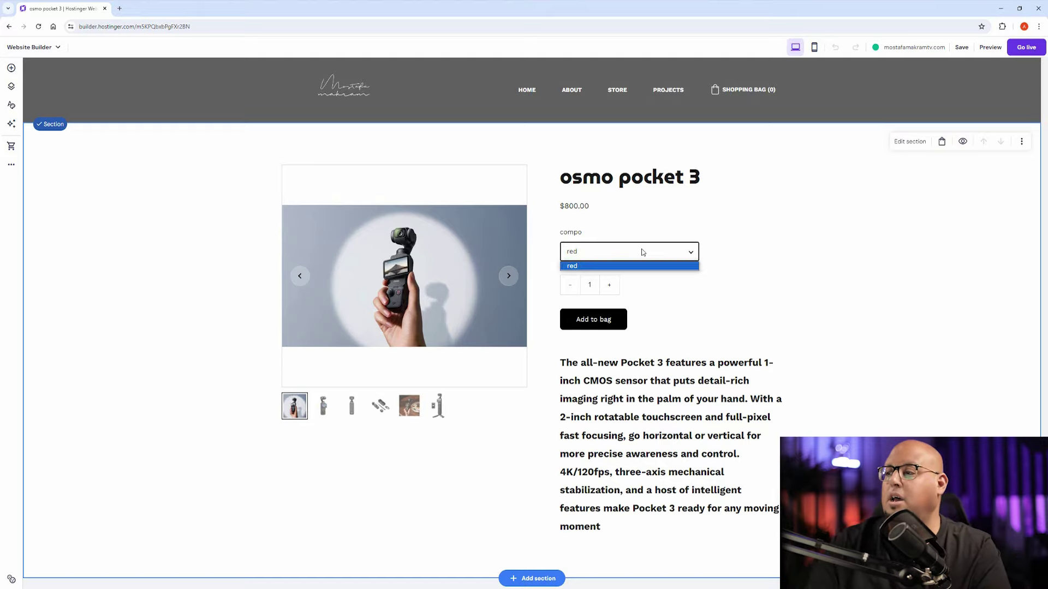
click(605, 264)
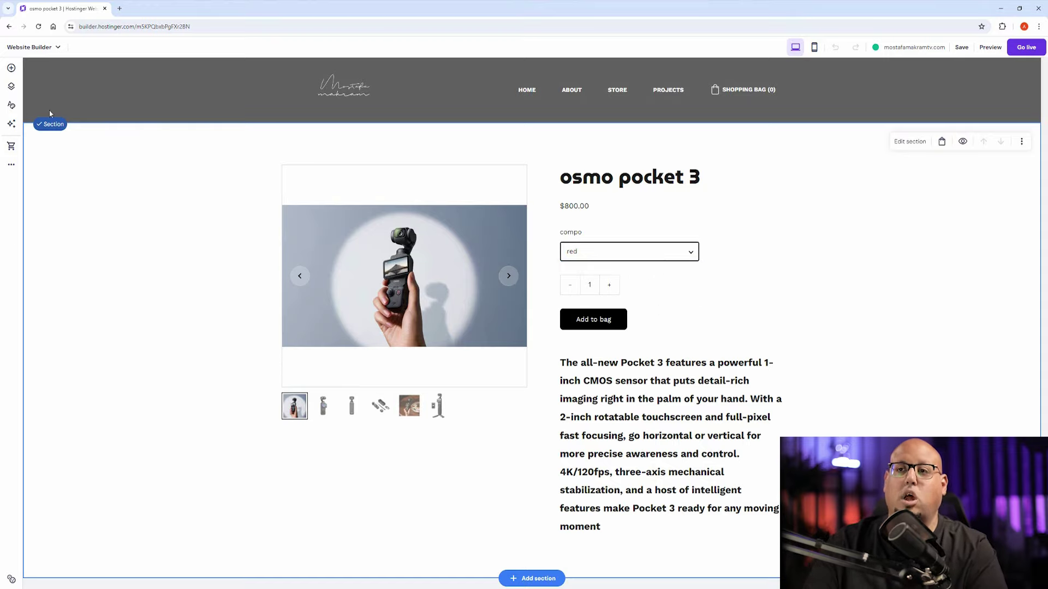
click(30, 47)
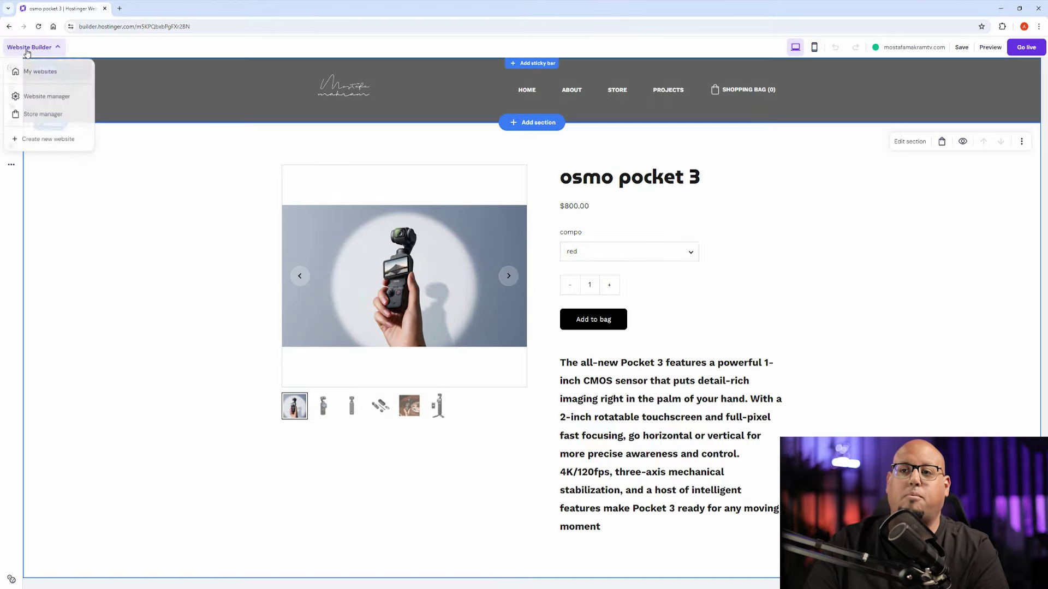
Step: Review the PayPal and Manual payment options in Store settings > Payments, then return to Store settings
click(36, 118)
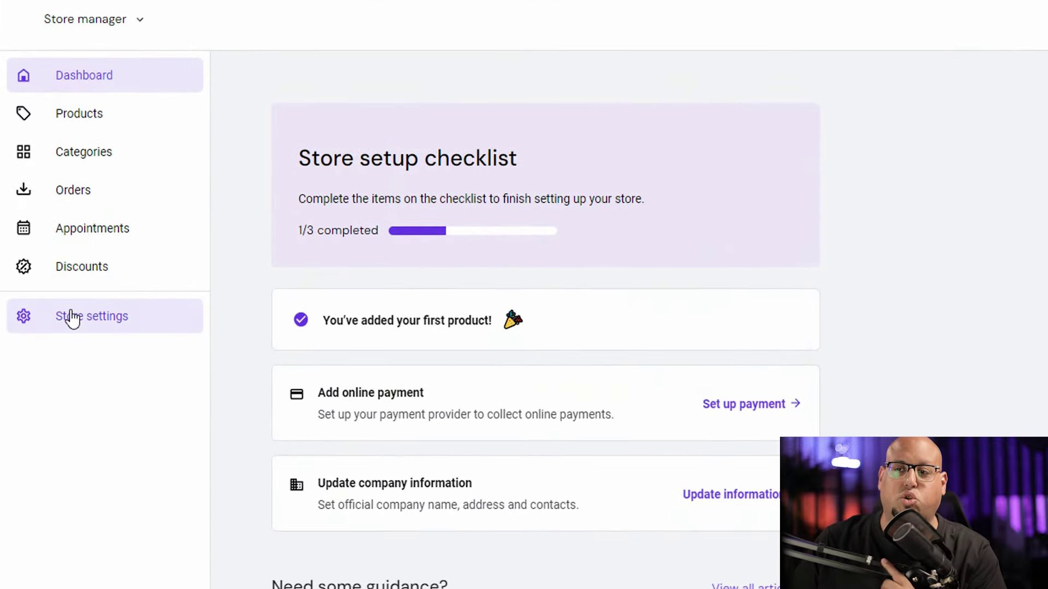
click(70, 319)
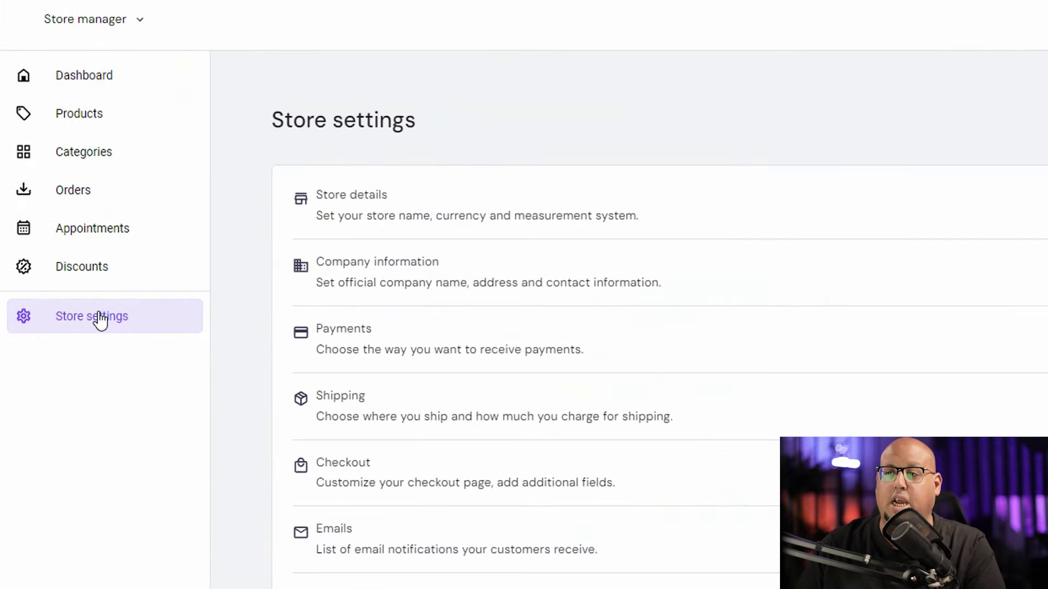
click(374, 336)
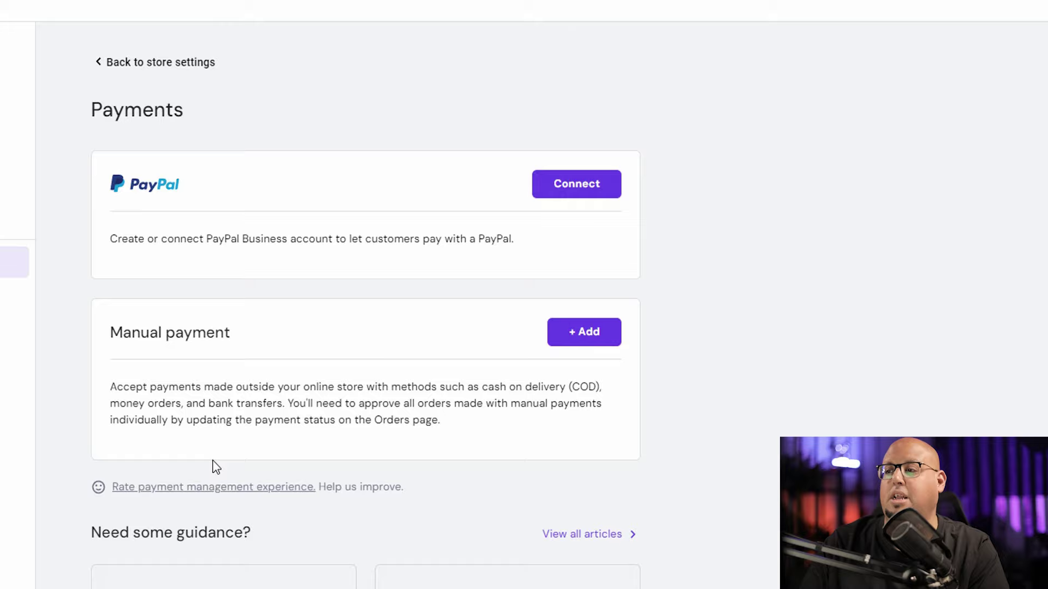
click(567, 194)
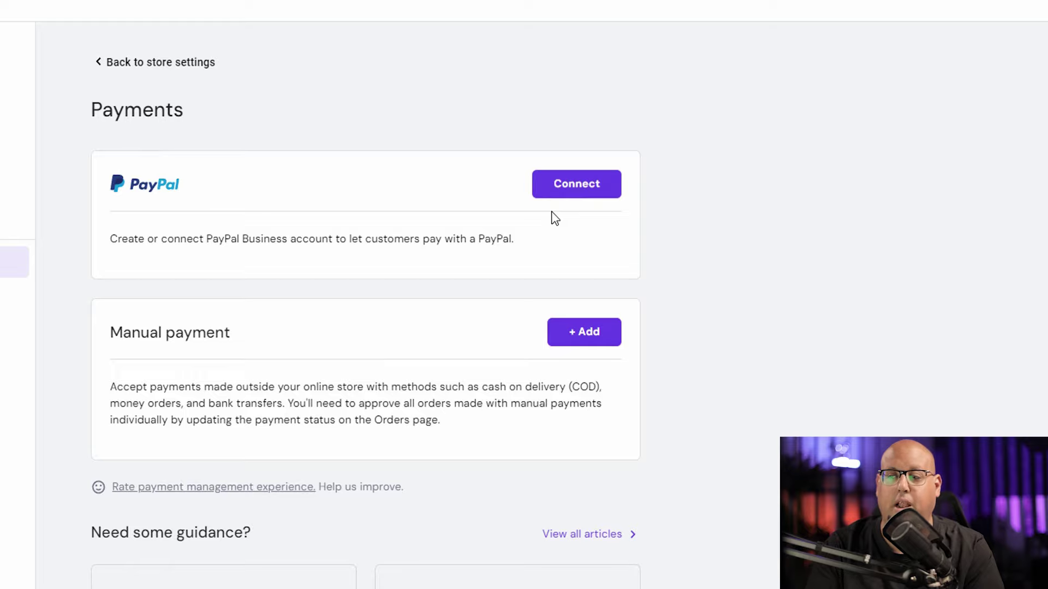
click(583, 338)
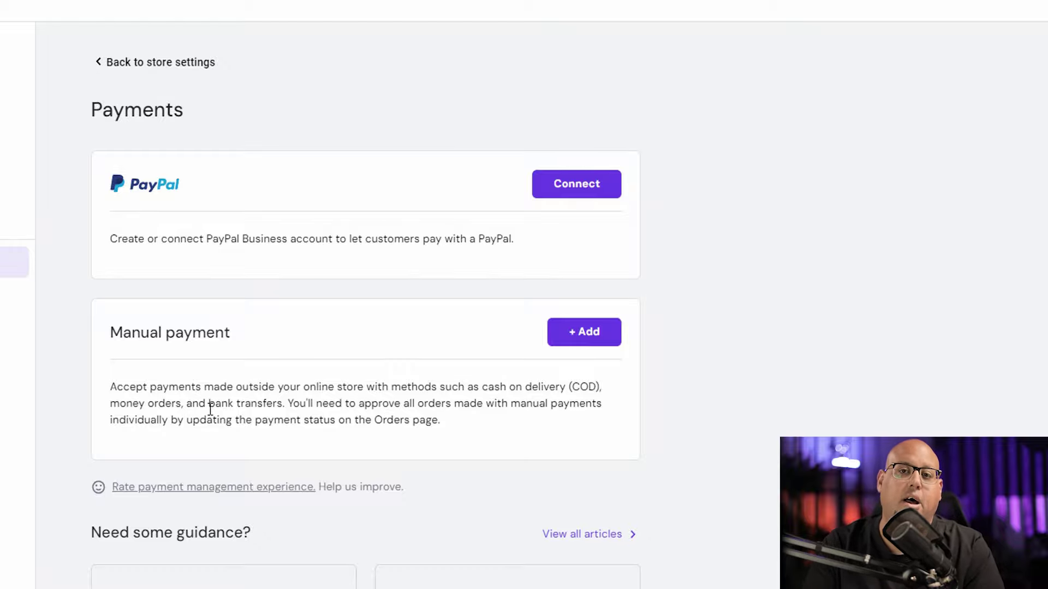
click(69, 202)
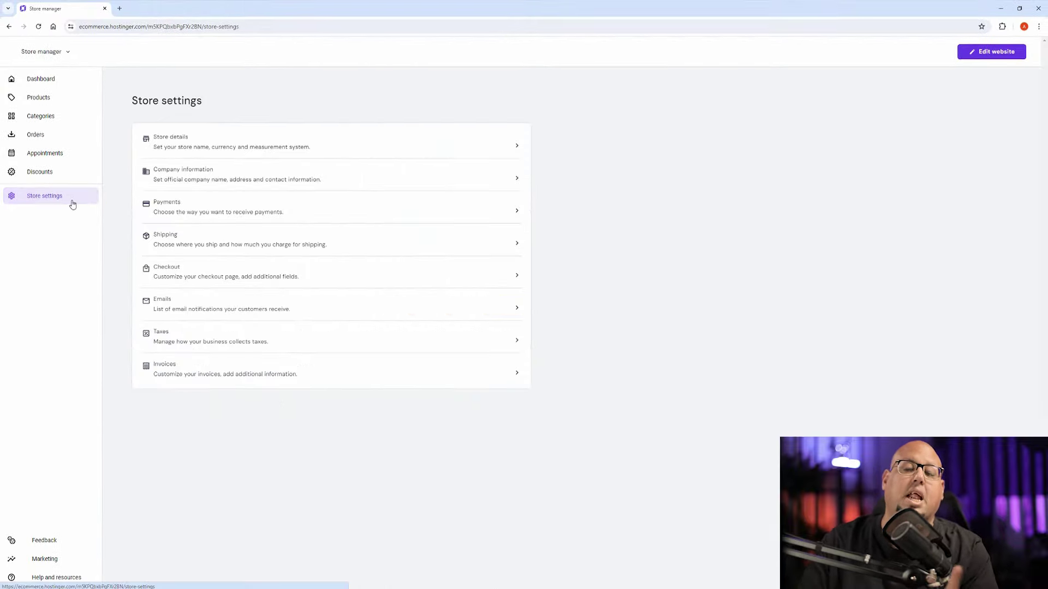
Step: Create a new shipping zone with all available countries selected
click(174, 236)
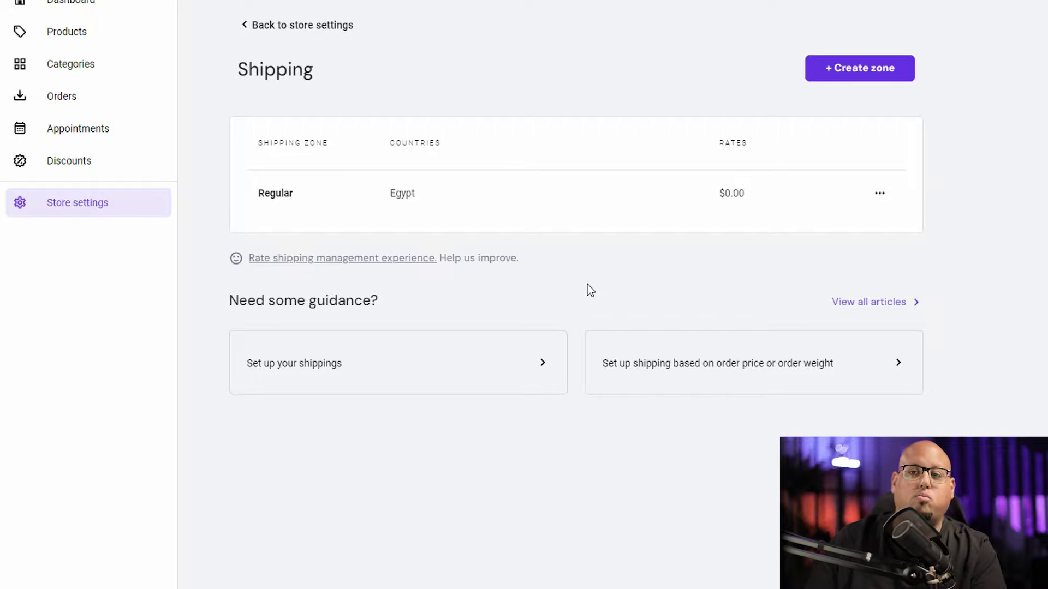
click(838, 69)
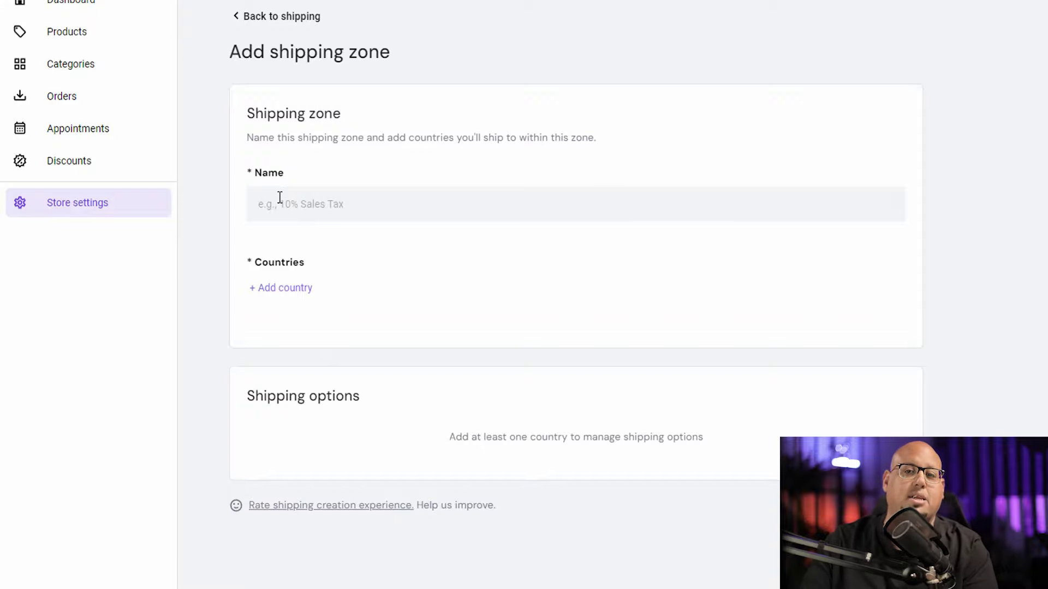
click(274, 290)
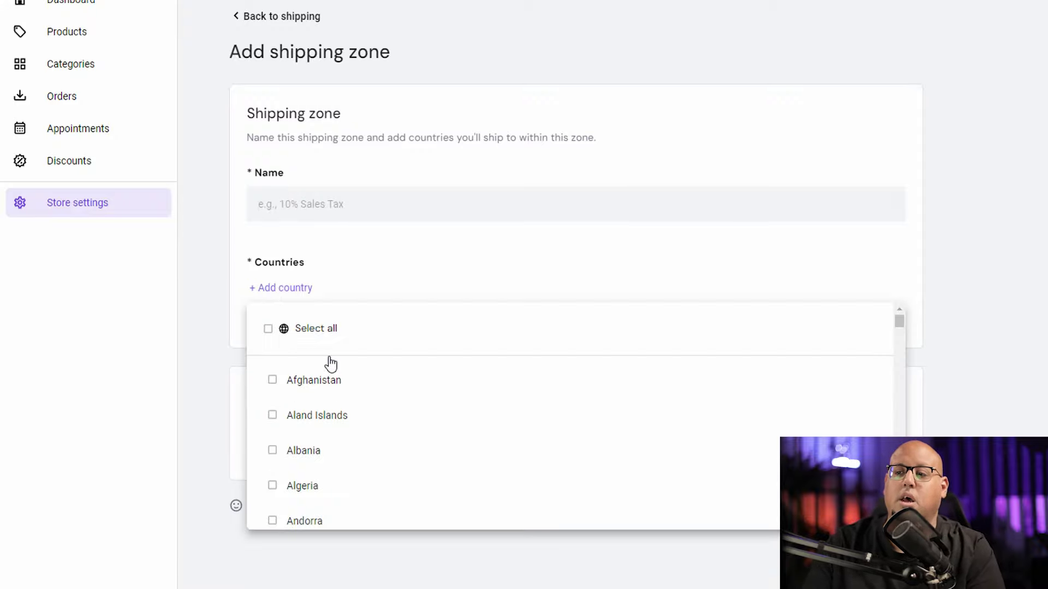
scroll(347, 421, down, 3)
scroll(346, 421, up, 3)
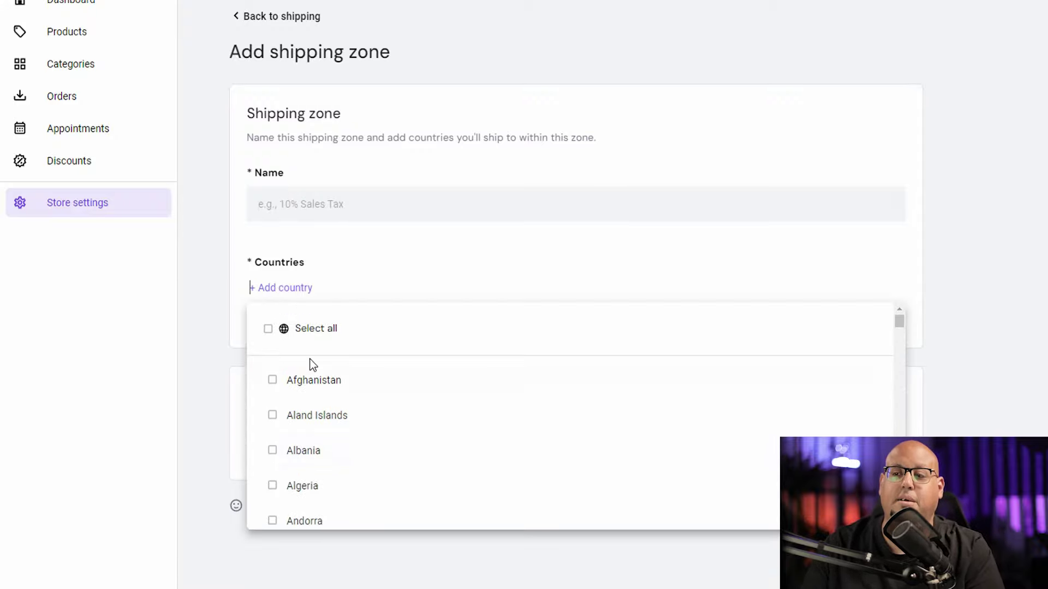
click(266, 331)
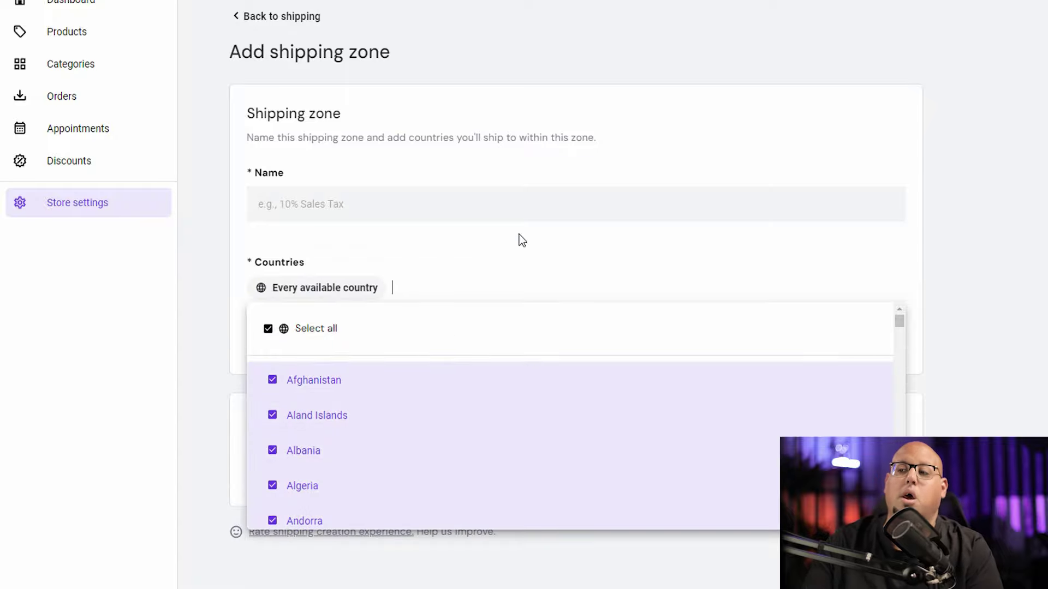
click(906, 239)
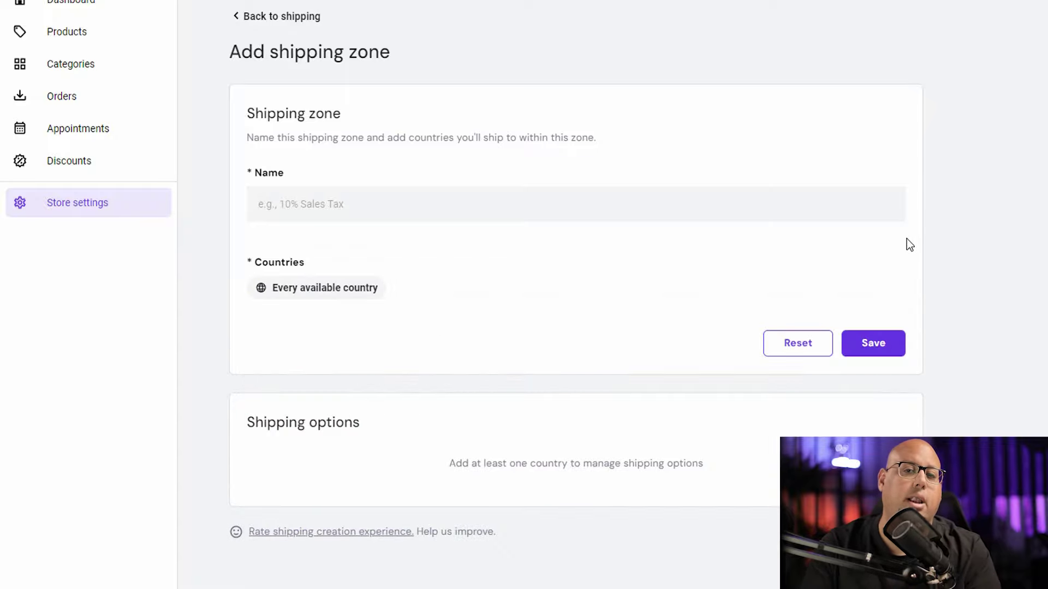